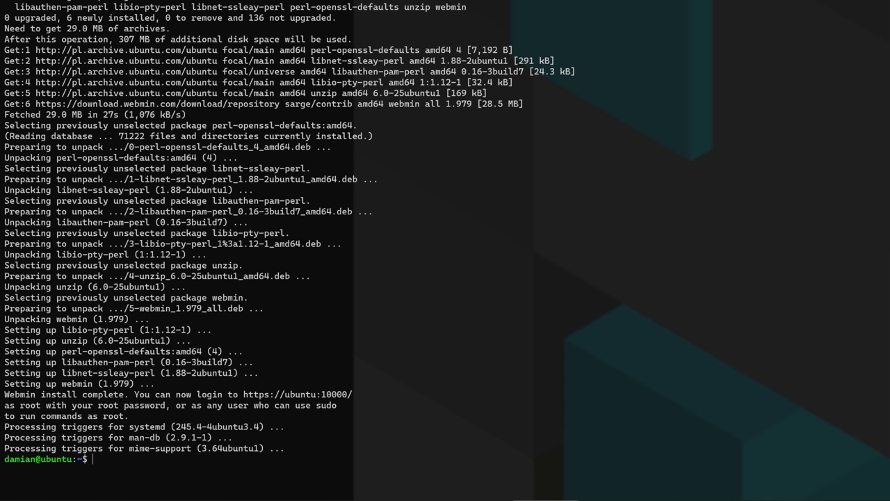
- Install the apache2 package with apt as superuser, automatically accepting the installation
text(sudo apt install apache2 -y)
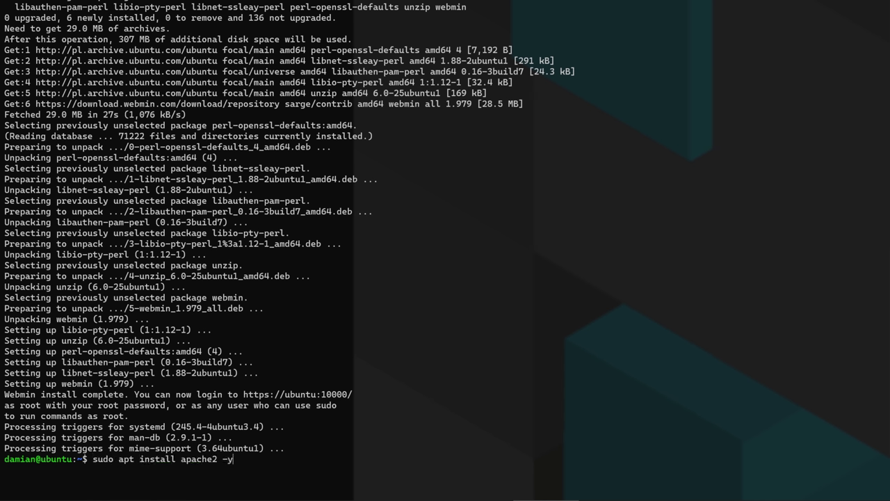
key(Return)
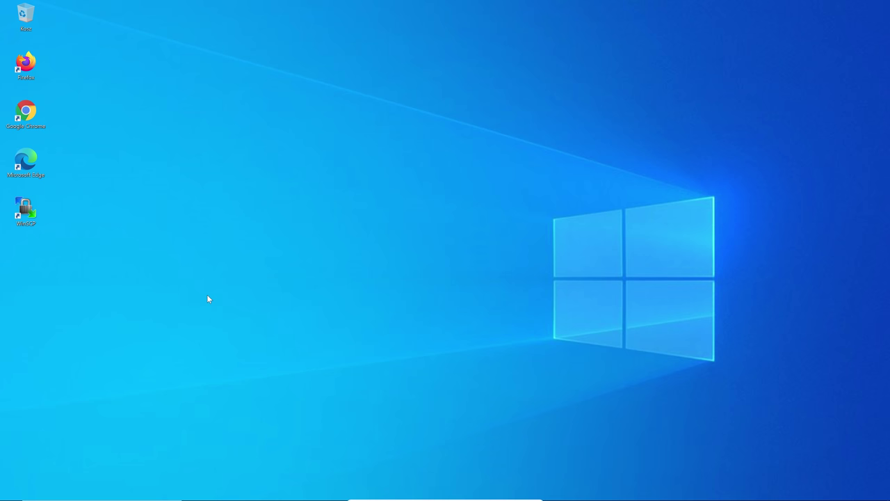
- Find Notatnik (Notepad) in Windows and start it as administrator
key(super)
text(no)
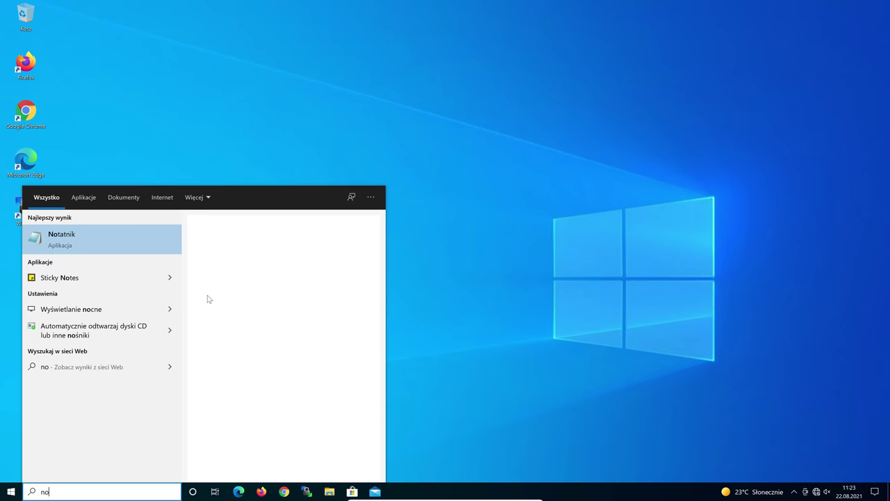
text(tatnik)
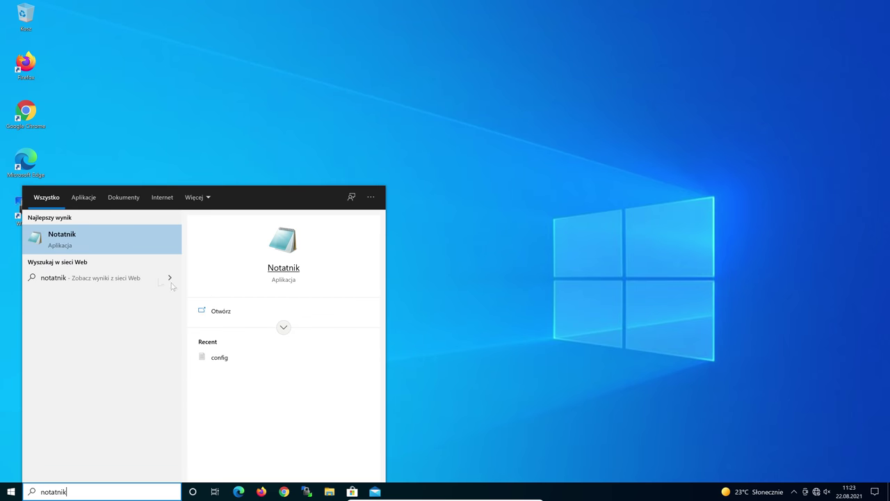
right_click(73, 235)
click(88, 240)
key(Return)
- Open the hosts file from System32\drivers\etc, listing all file types
key(ctrl+o)
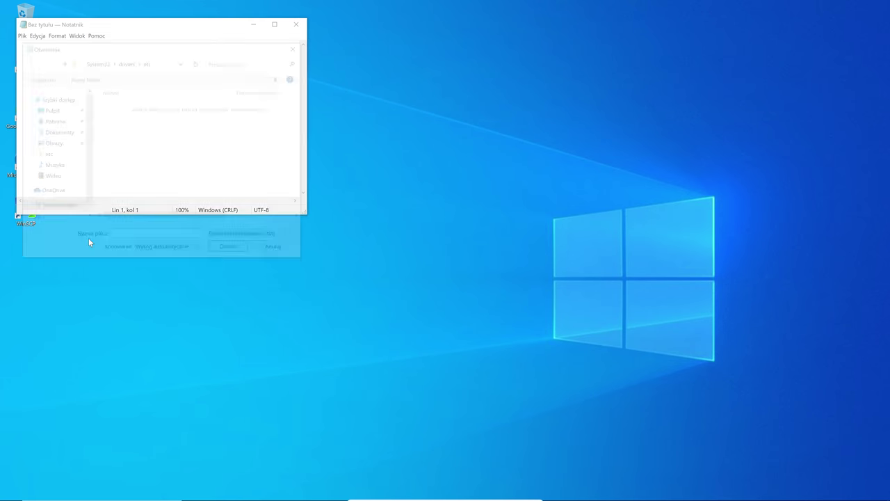
click(214, 238)
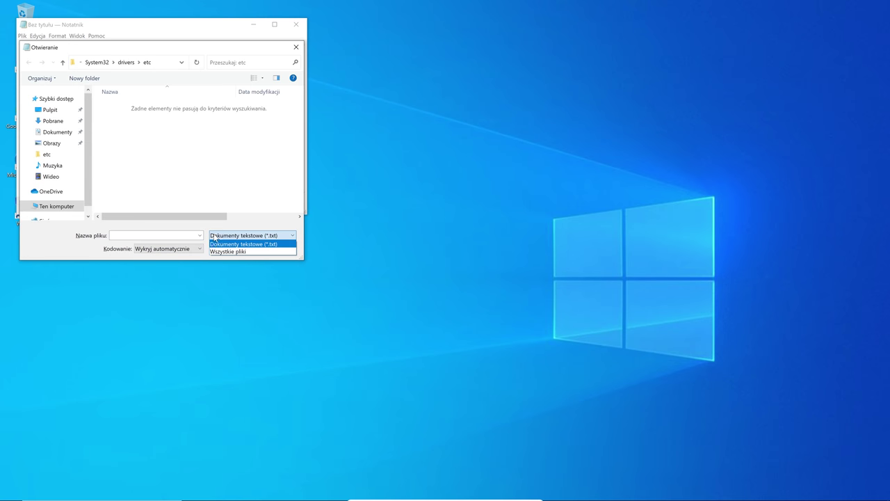
click(218, 251)
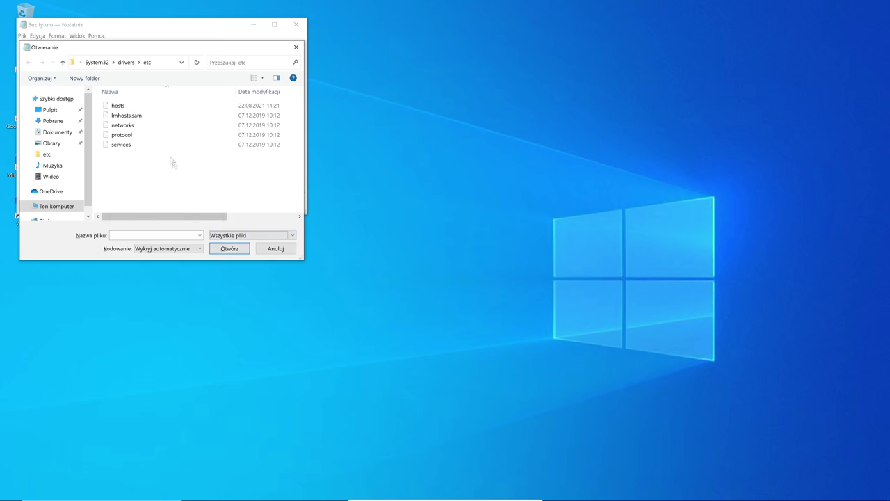
double_click(132, 106)
- Add a final hosts entry mapping 10.0.0.1 to ubuntu, save the file and close it
scroll(135, 106, down, 1)
click(133, 187)
text(10.0.0.1)
key(Tab)
text(ubuntu)
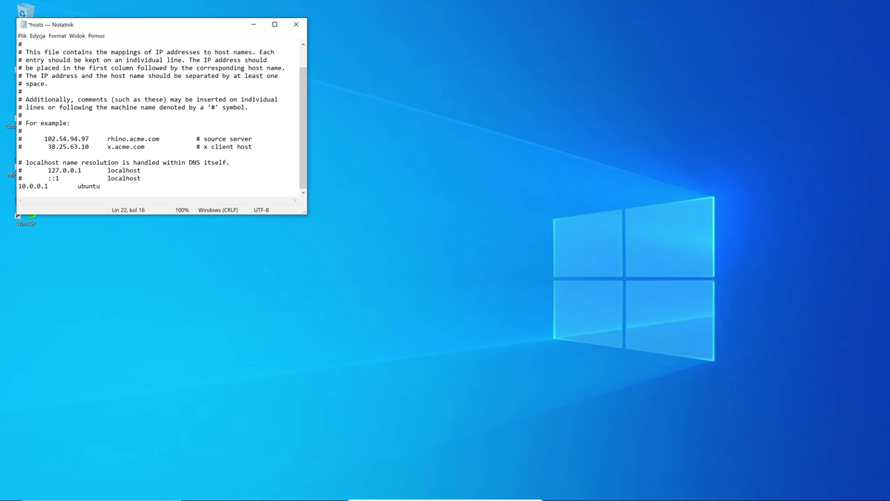
key(ctrl+s)
click(297, 28)
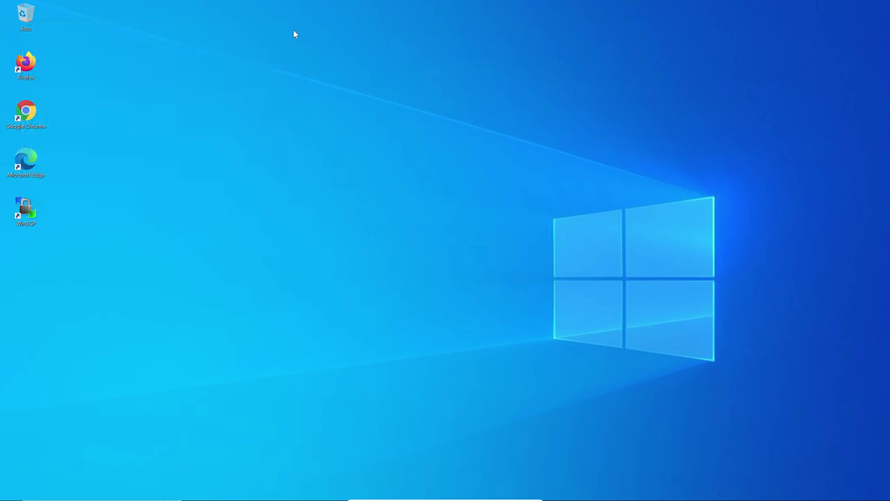
double_click(48, 115)
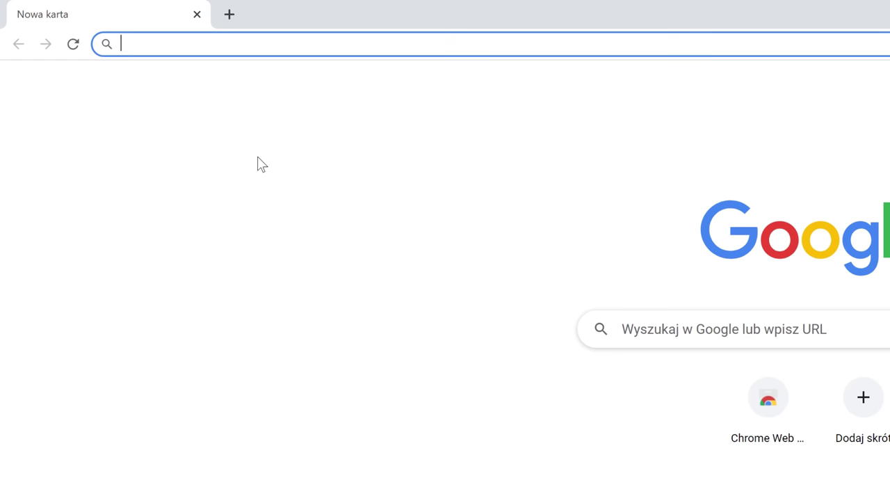
text(h)
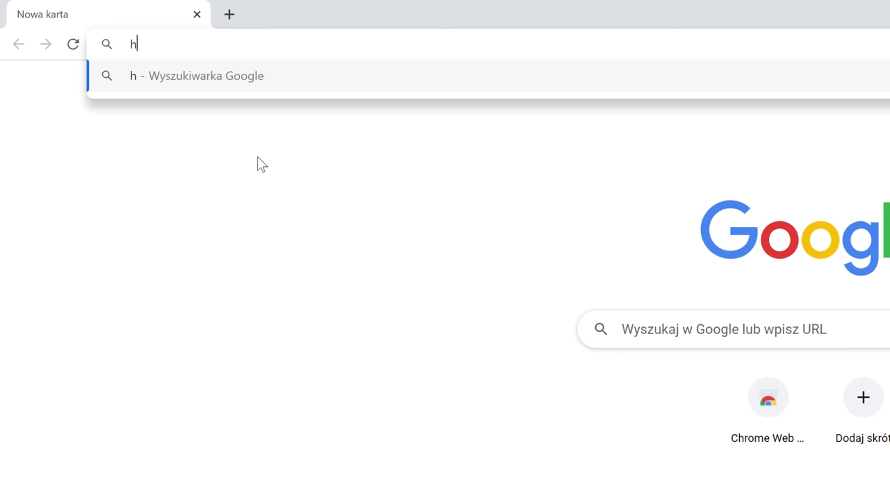
text(ttps)
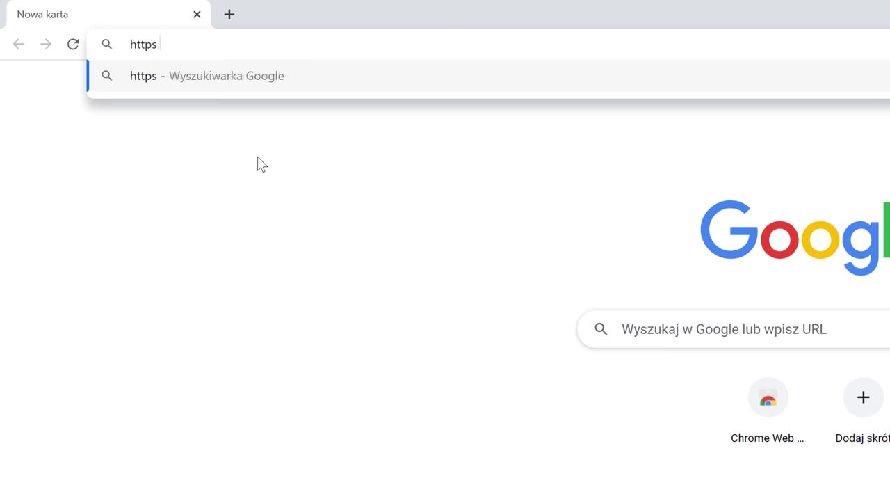
text(://)
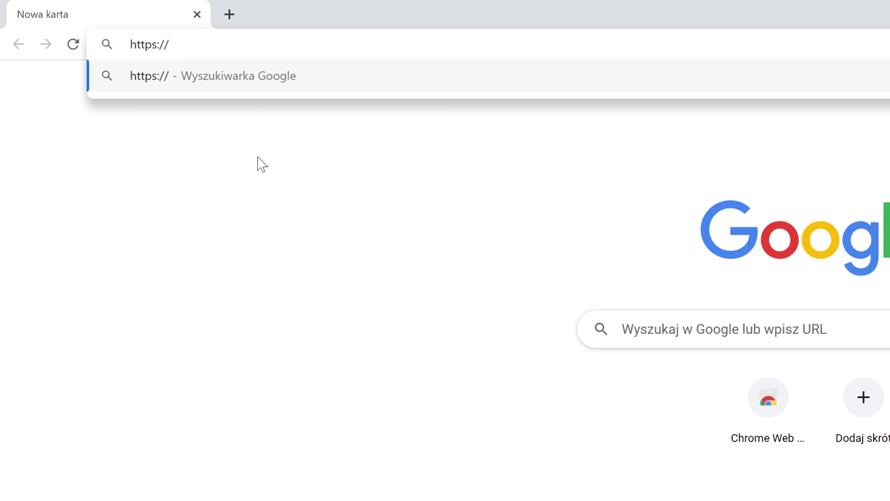
text(ub)
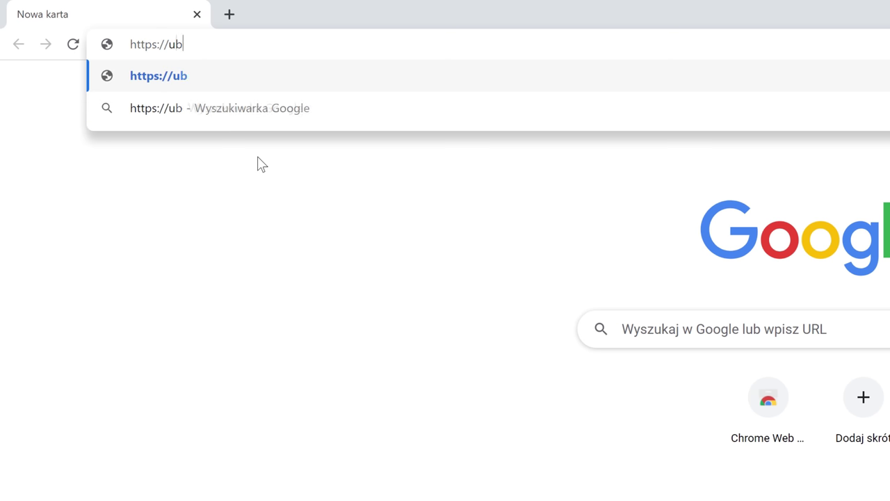
text(untu:10000)
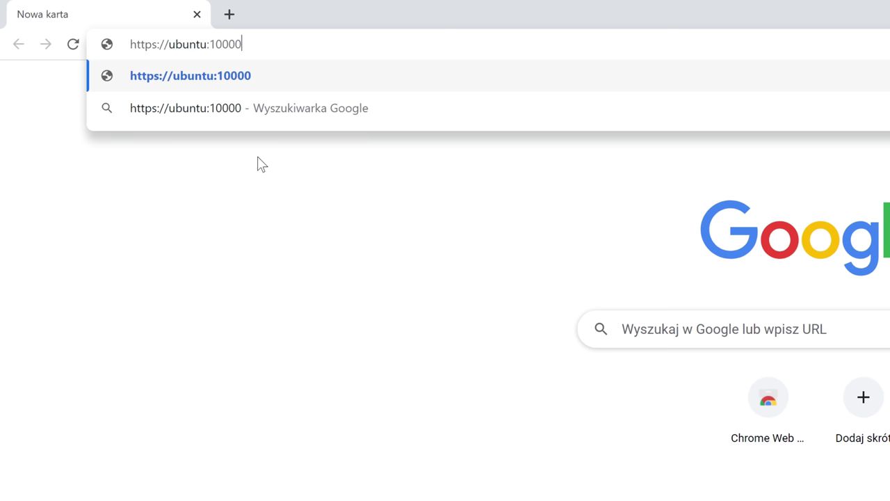
key(Return)
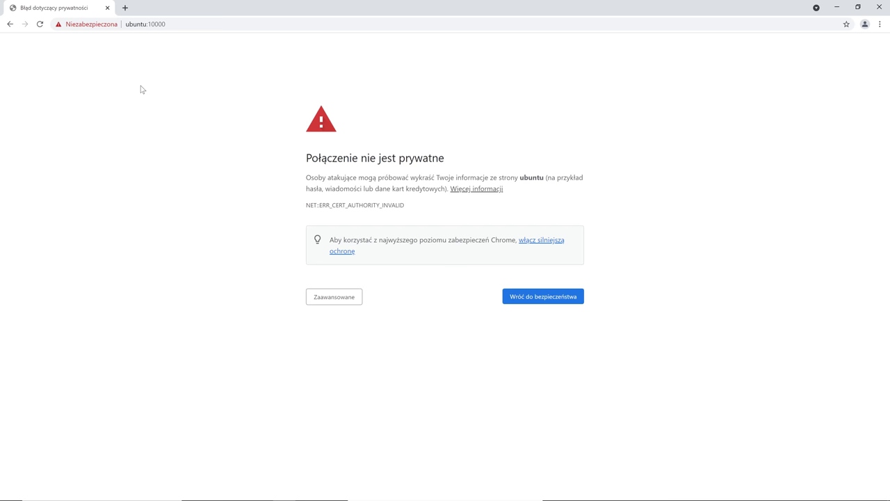
click(331, 297)
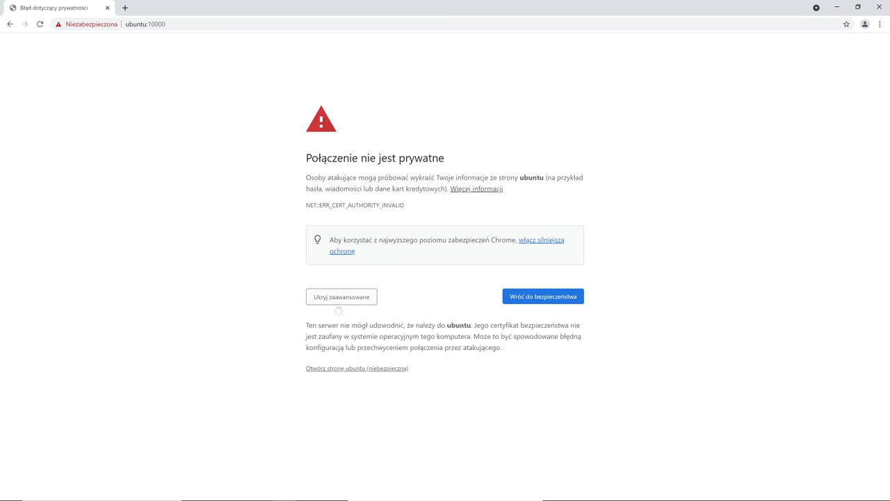
click(354, 371)
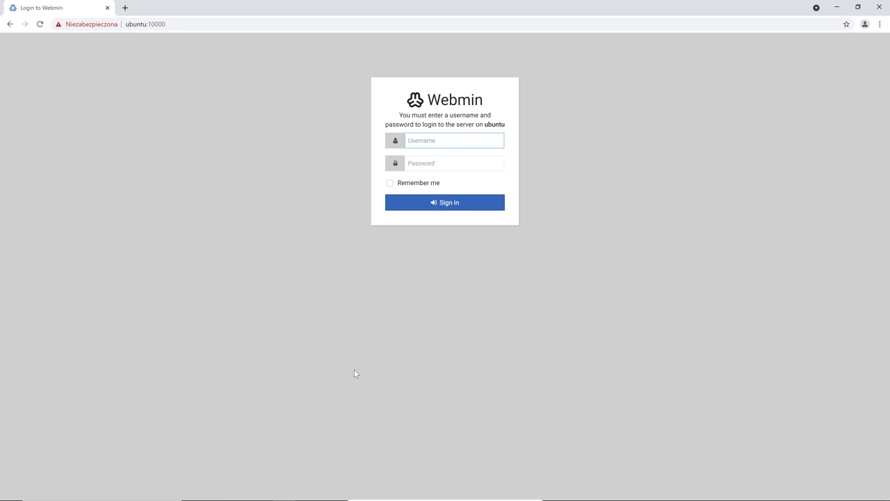
- Sign in to Webmin with the account's username and password
text(damian)
key(Tab)
text(••••••)
key(Return)
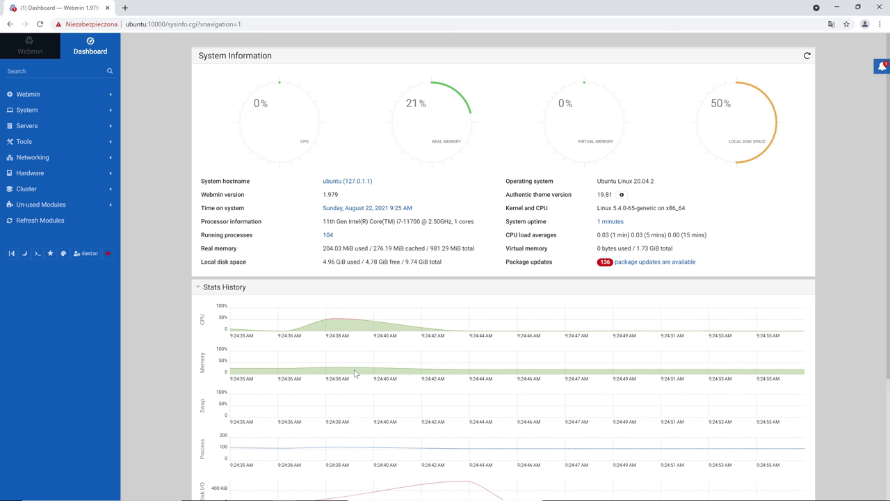
- Show the Self-Signed Certificate form in Webmin's SSL Encryption configuration
click(109, 99)
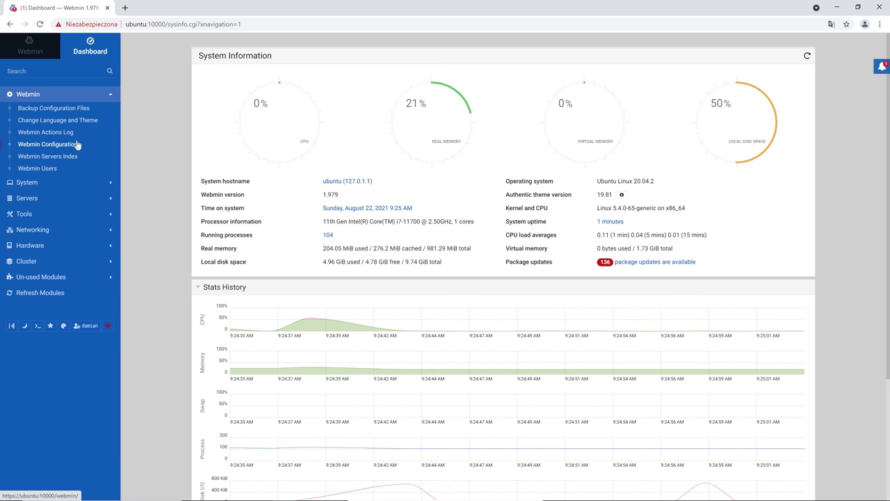
click(78, 144)
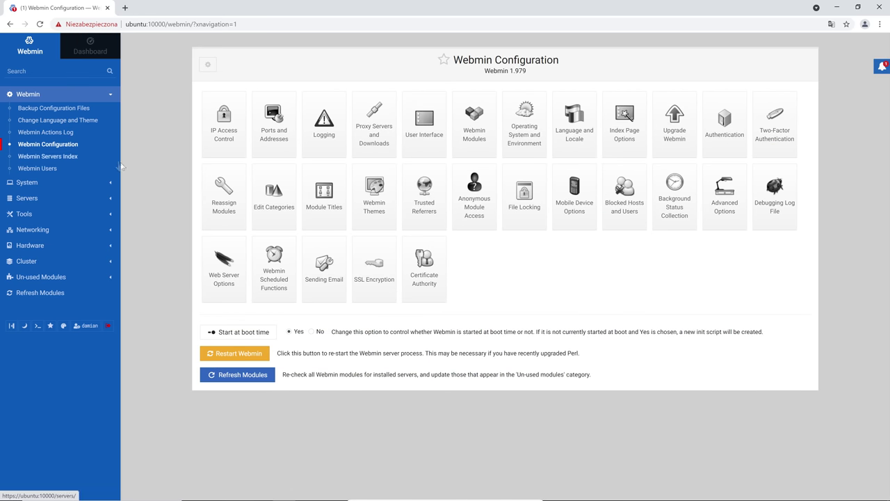
click(374, 259)
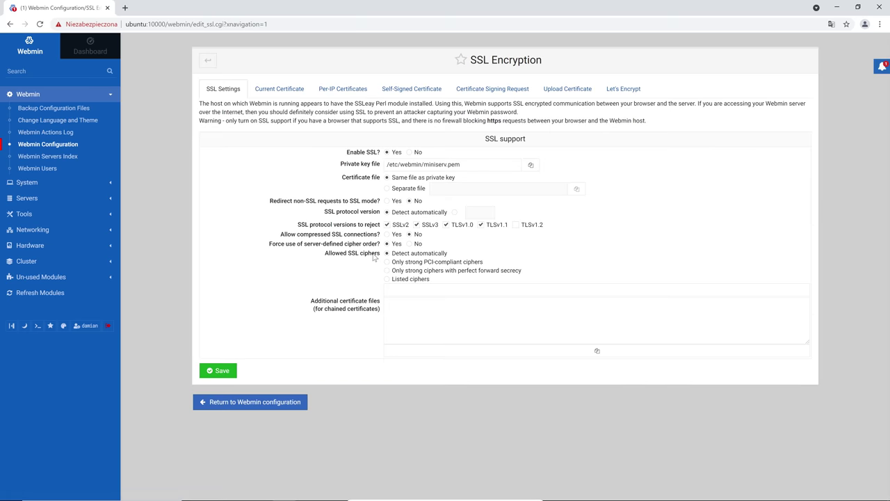
click(434, 92)
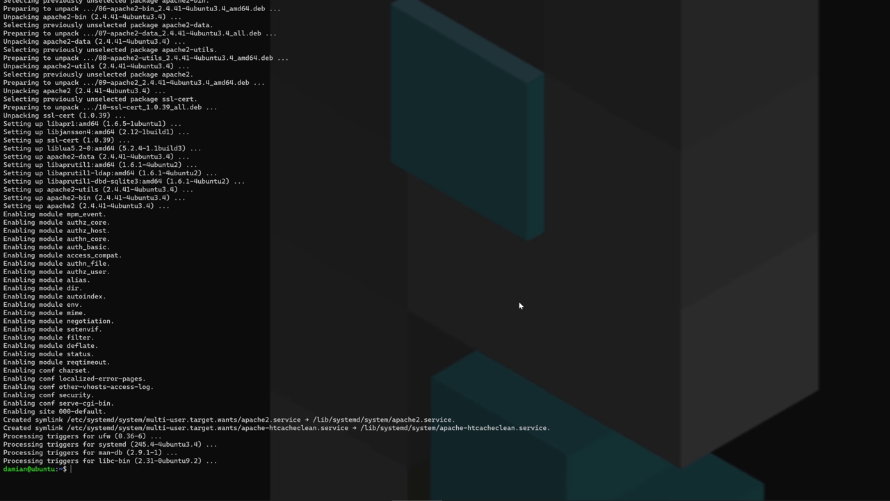
- In the terminal, create a 365-day self-signed RSA 2048 SHA-256 certificate /etc/ssl/certs/web.crt with key /etc/ssl/private/web.key, CN "certyfikat dla webmin" and SAN webmin.srv
text(sudo openssl req -x509 -nodes -days 365 -newkey rsa:2048 -sha256 -keyout /etc/ssl/private/web.key -out /etc/ssl/certs/web.crt -subj "/CN=certyfikat dla webmin" -addext "subjectAltName=DNS:webmin.srv")
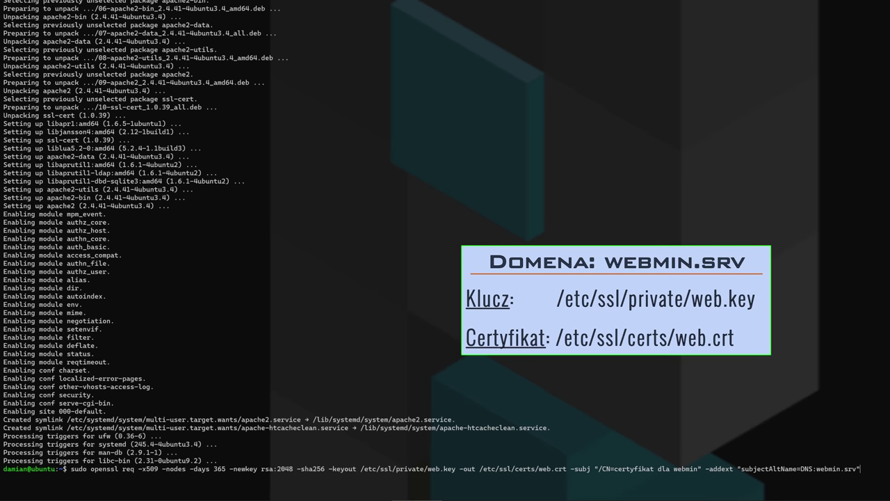
key(Return)
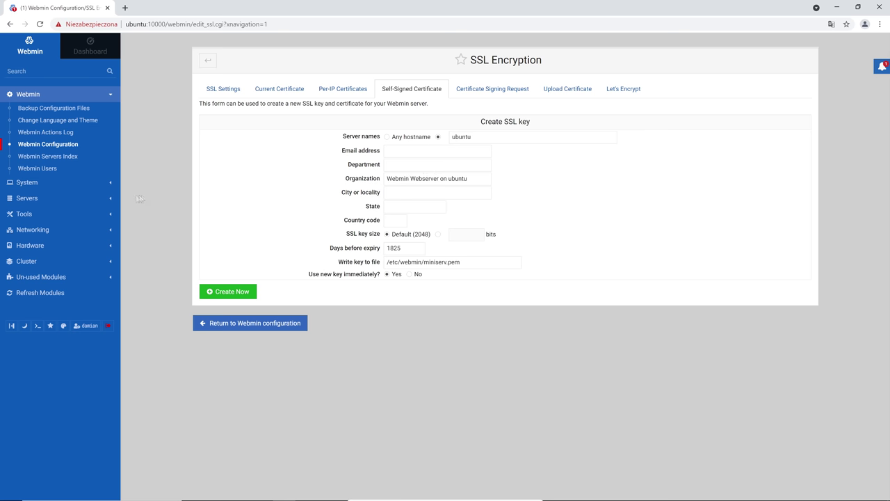
- Switch back to Webmin in Chrome and refresh its list of usable modules
click(110, 200)
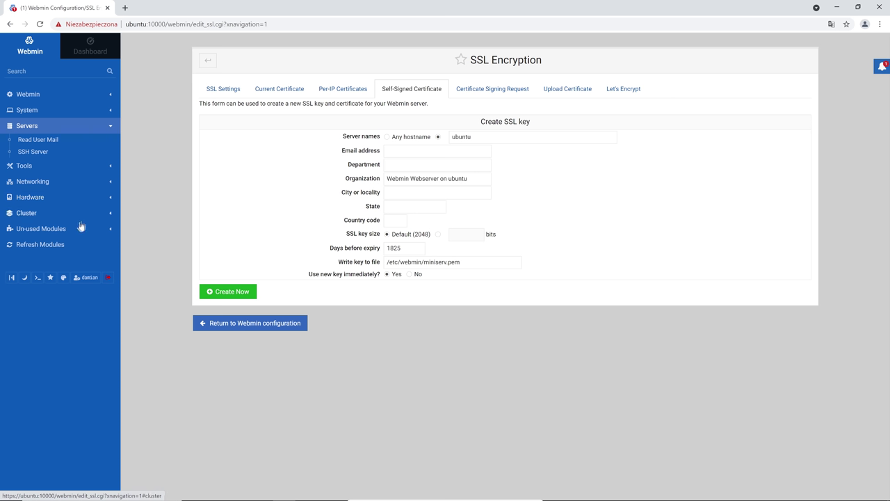
click(50, 246)
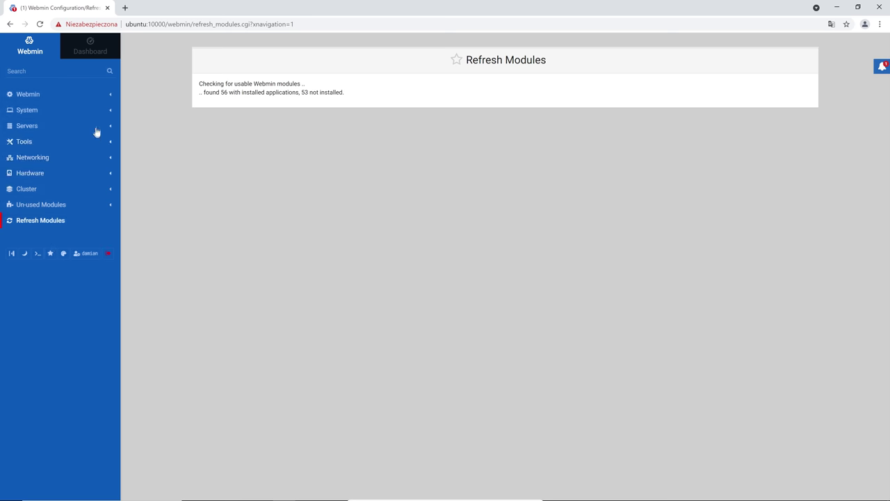
- Enable the proxy, proxy_http and ssl modules in the Apache Webserver's global configuration
click(97, 127)
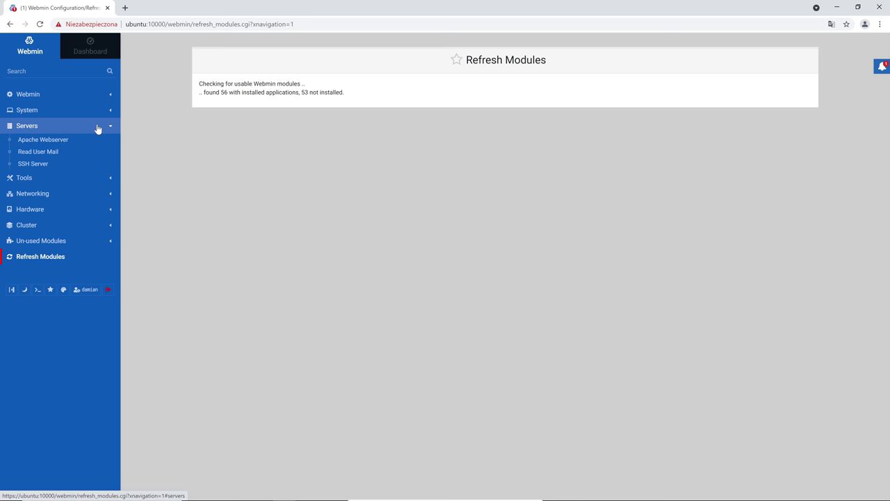
click(66, 141)
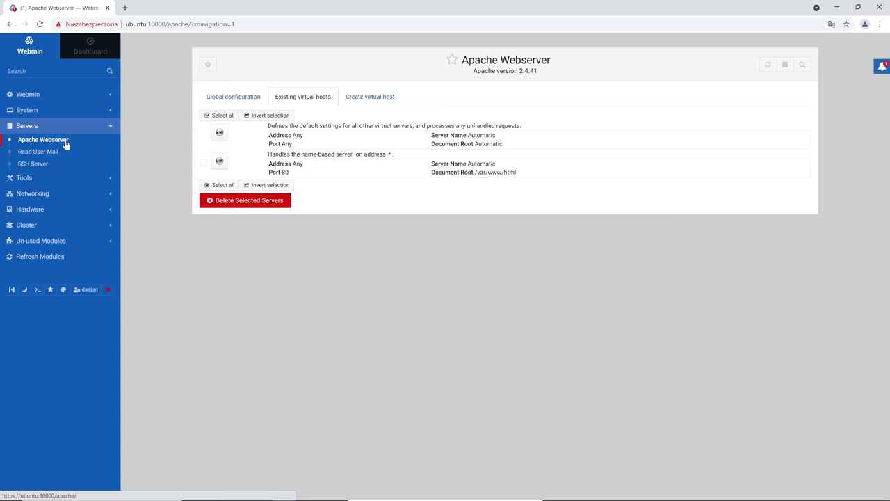
click(215, 101)
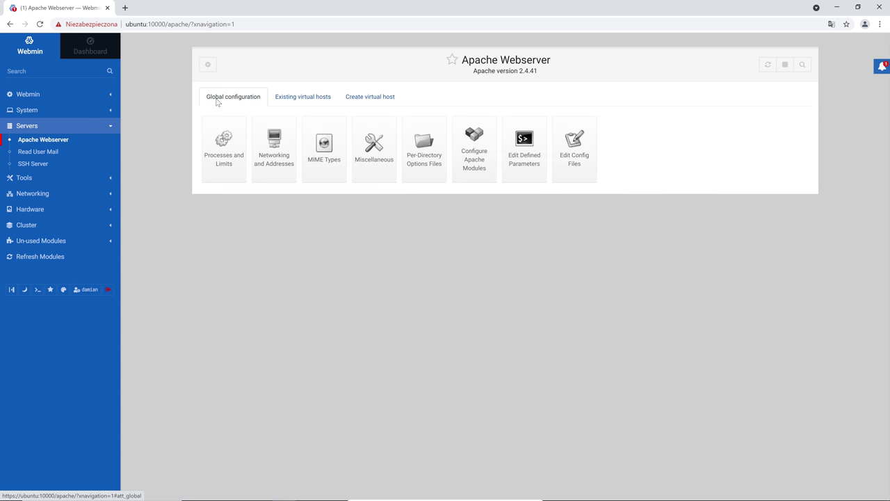
click(468, 154)
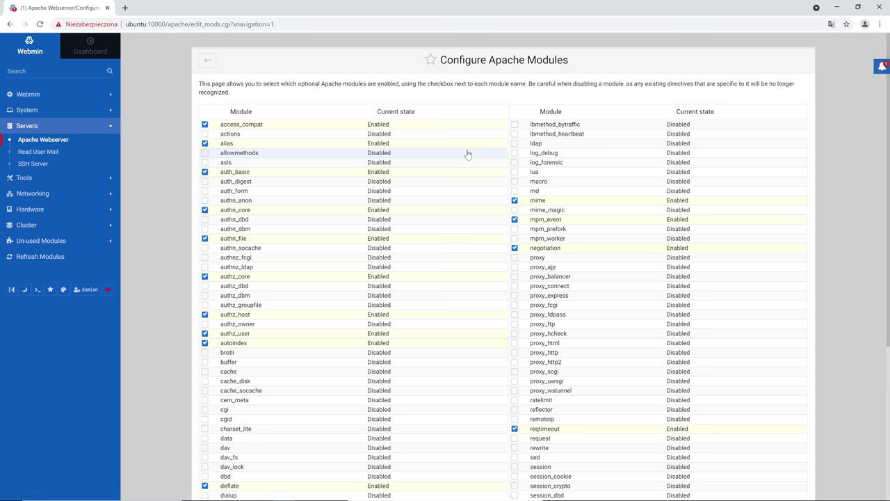
click(515, 257)
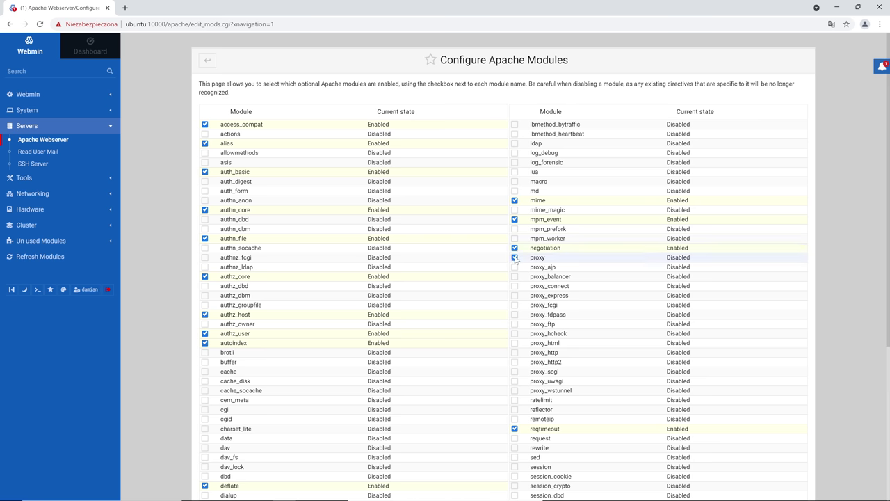
scroll(516, 259, down, 2)
click(515, 259)
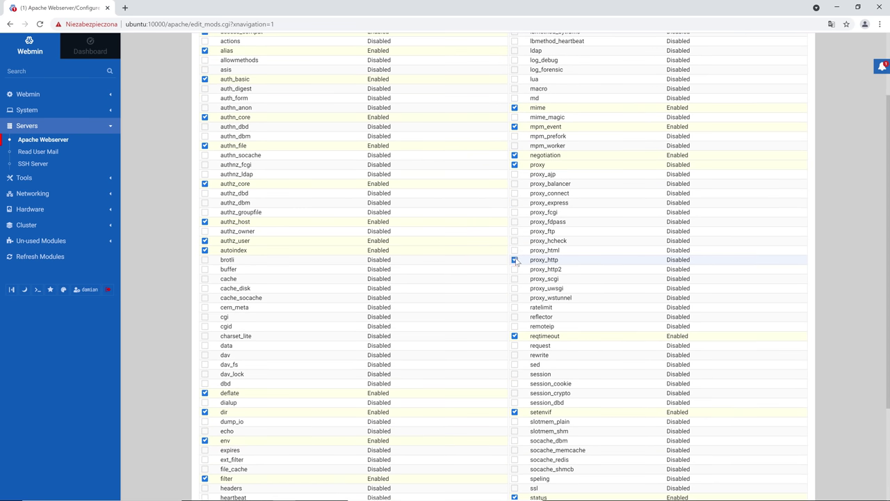
scroll(516, 261, down, 3)
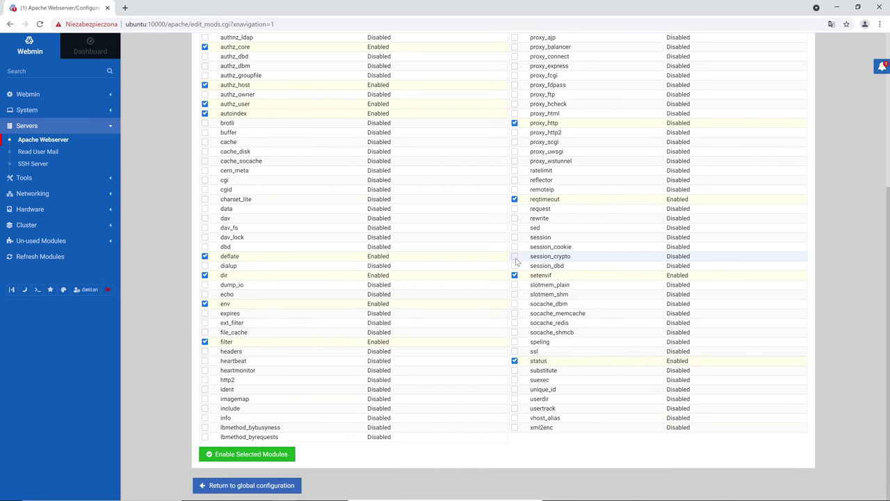
click(514, 352)
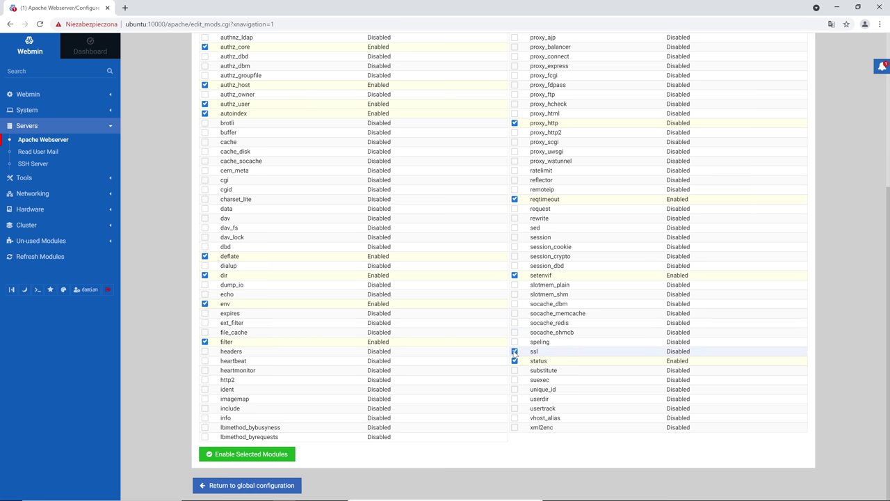
click(275, 461)
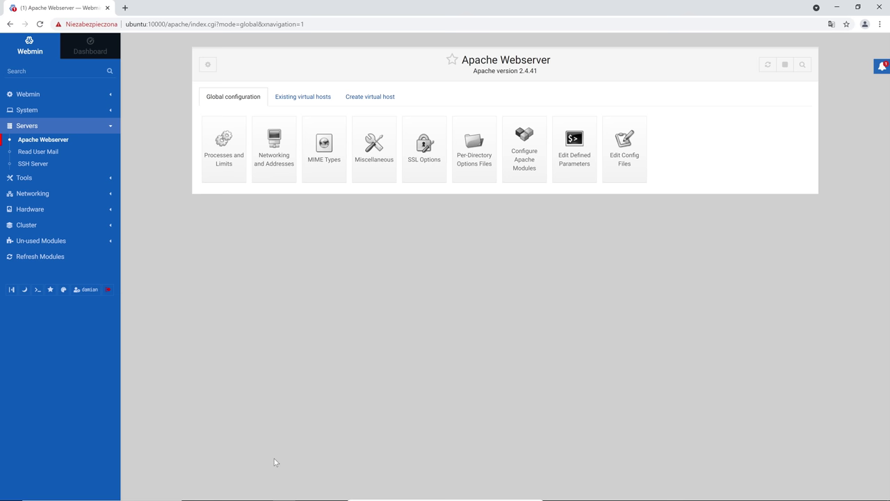
- Create an Apache virtual host for any address on port 443 with the server name webmin.srv
click(388, 99)
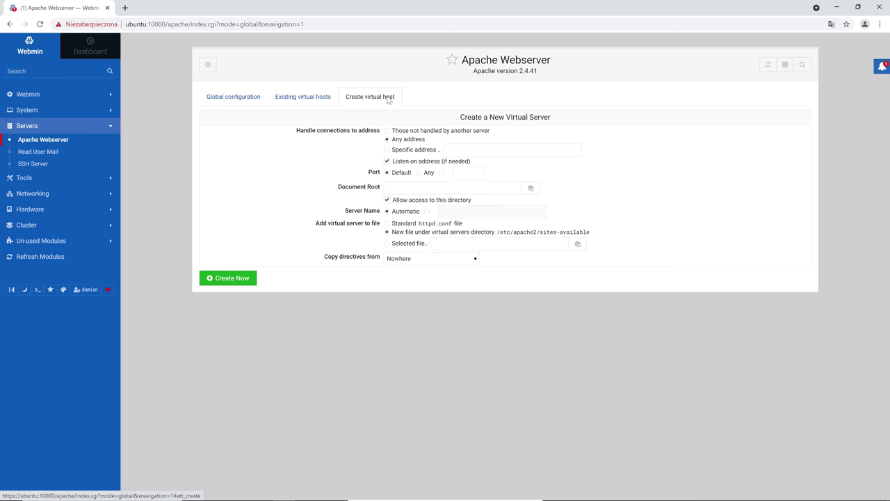
click(441, 173)
click(461, 173)
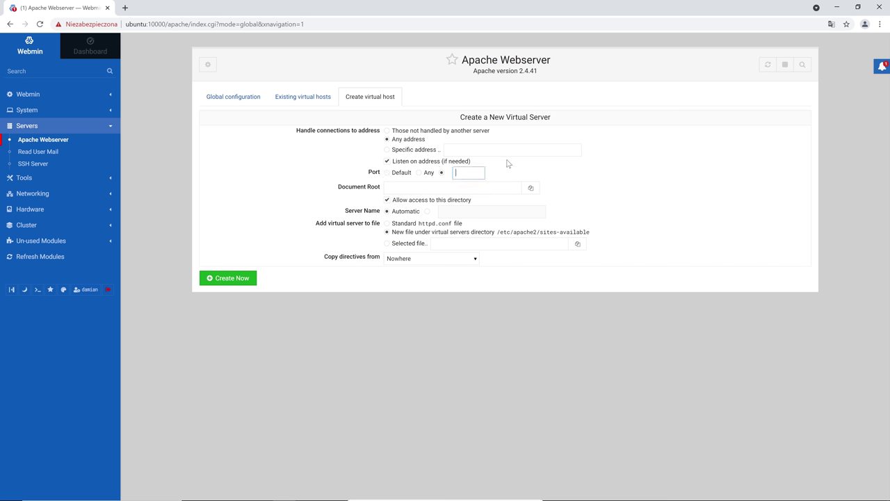
text(443)
click(497, 187)
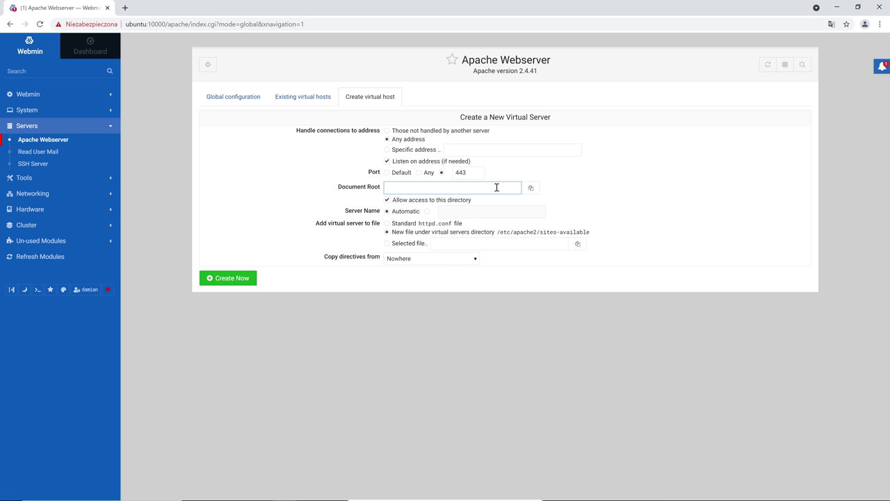
click(427, 211)
click(448, 211)
text(webmin.srv)
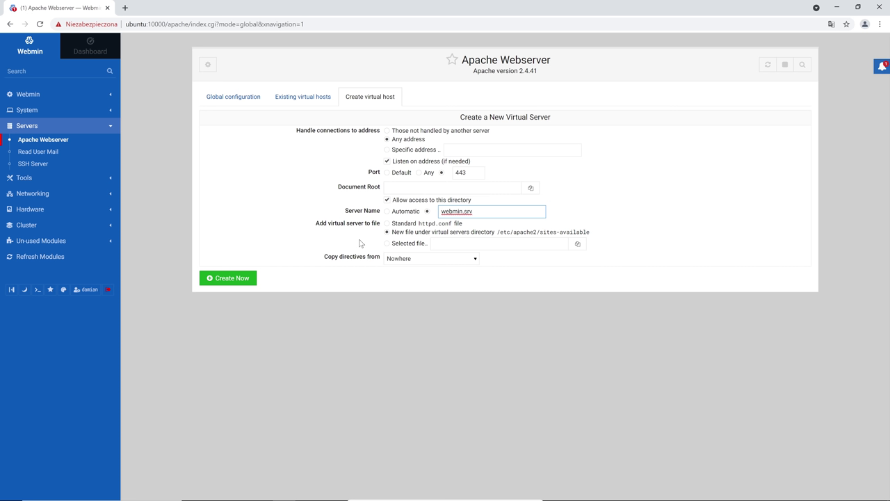
click(249, 277)
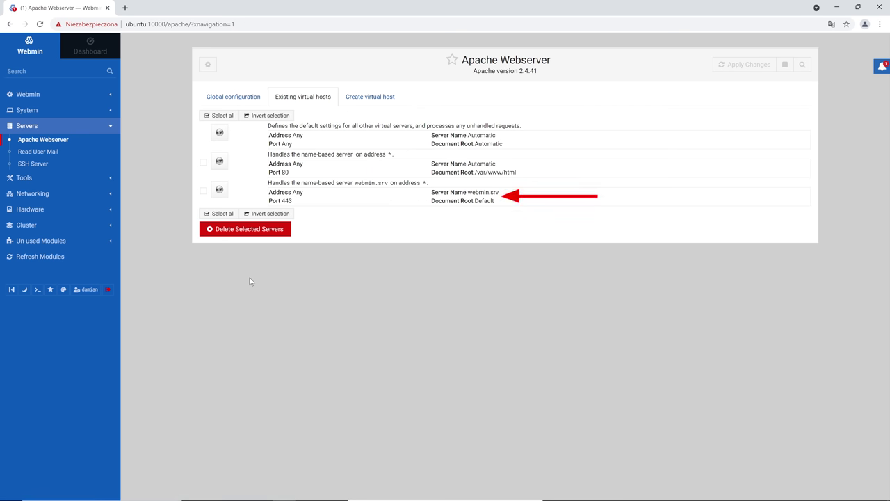
click(219, 190)
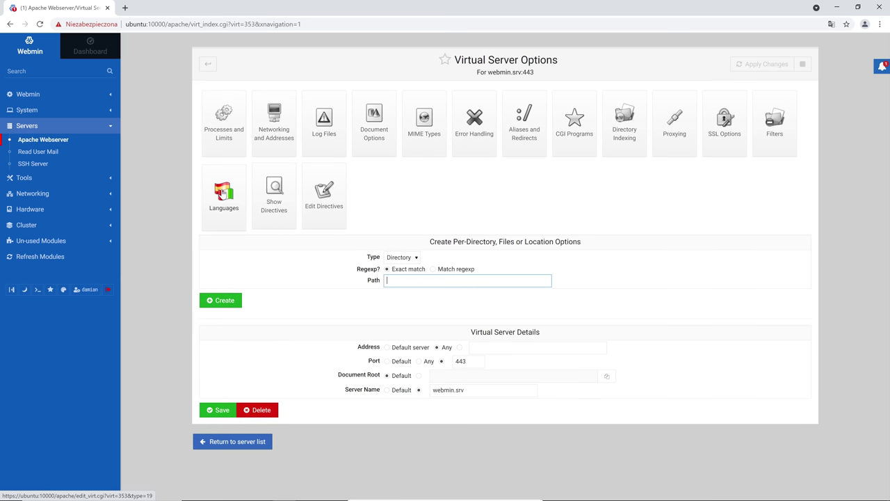
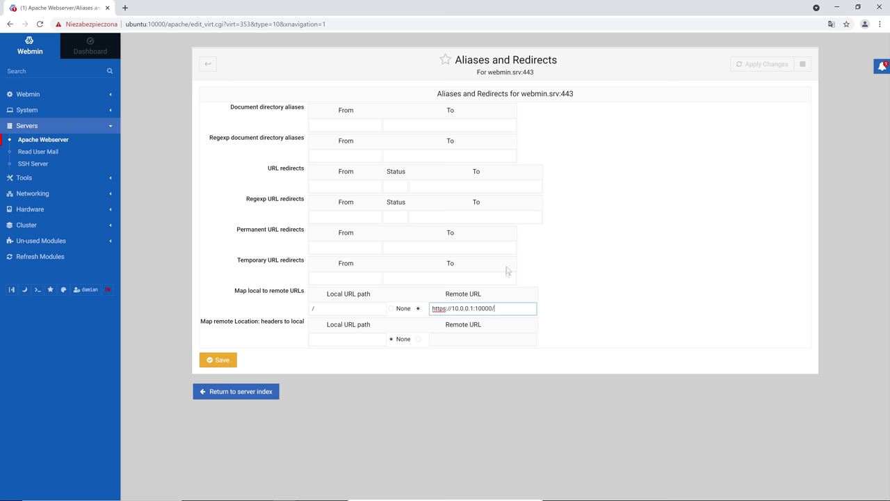
drag(499, 307, 426, 307)
key(ctrl+c)
click(377, 338)
text(/)
click(418, 339)
click(441, 339)
key(ctrl+v)
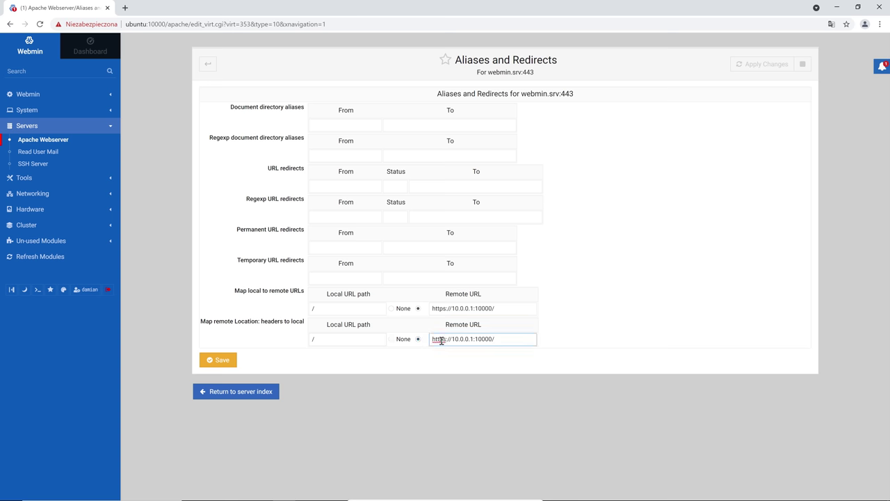
click(225, 360)
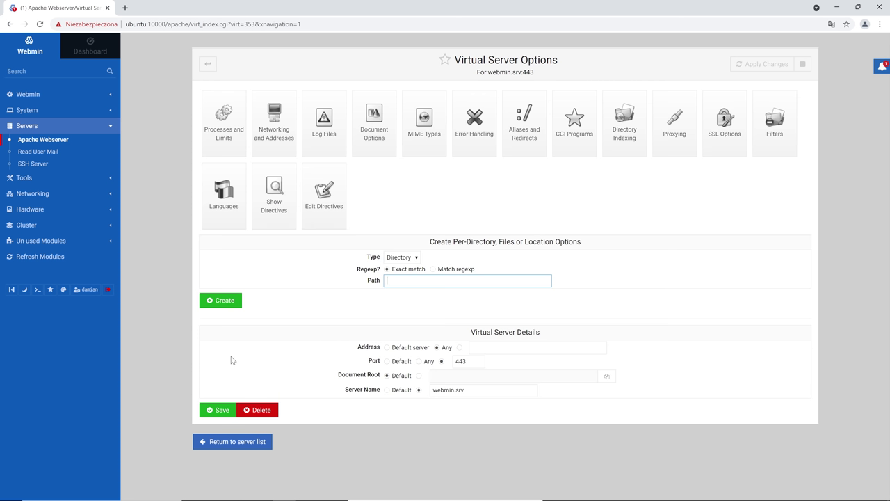
- In the webmin.srv host's SSL options, choose /etc/ssl/certs/web.crt as the certificate file
click(725, 123)
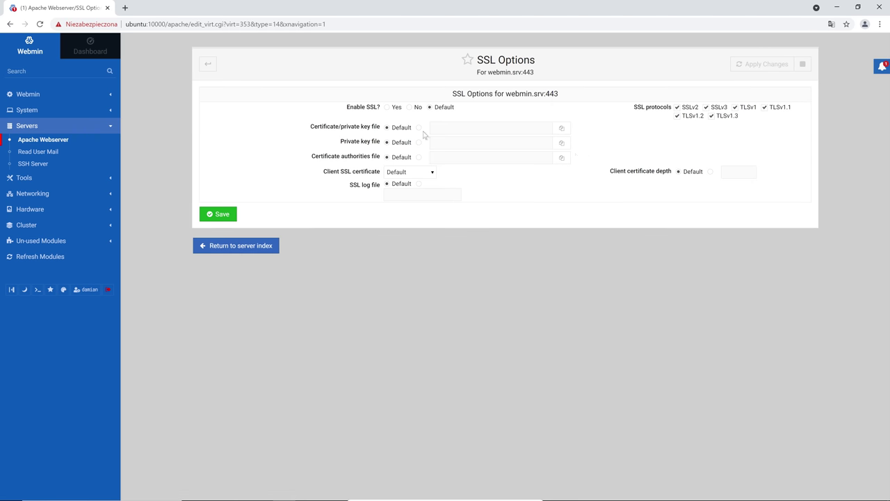
click(562, 128)
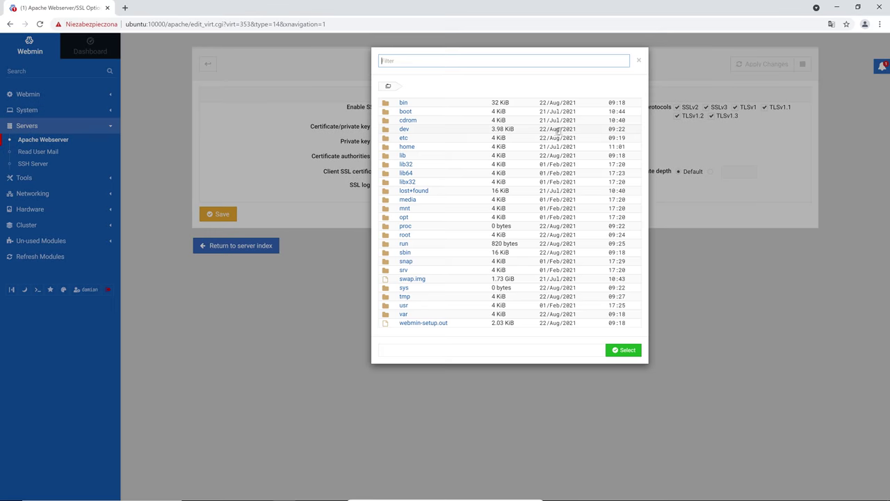
click(404, 139)
scroll(432, 209, down, 5)
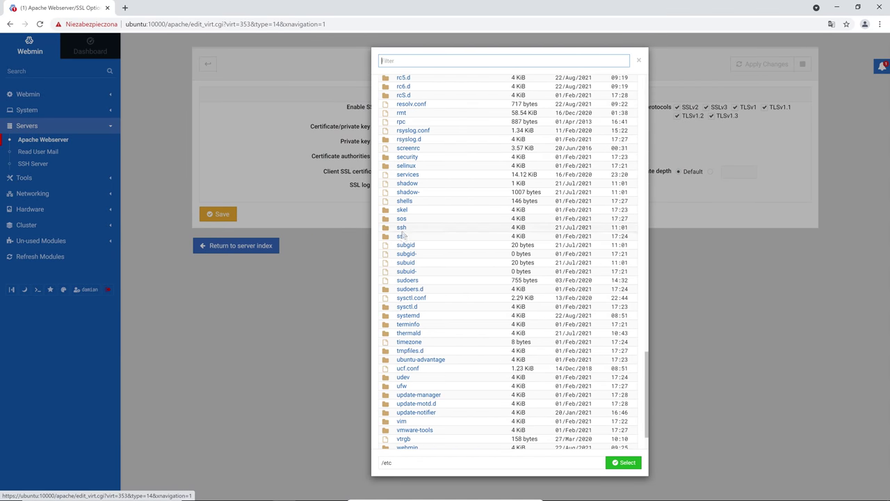
click(402, 228)
click(408, 111)
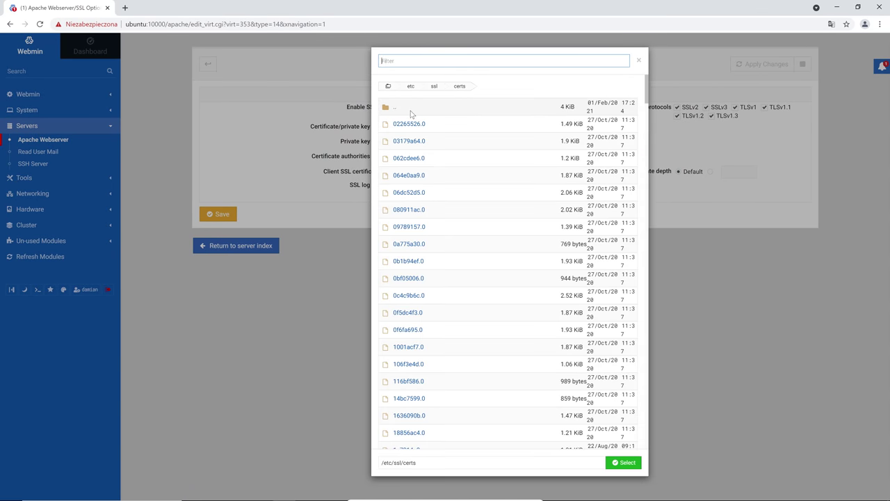
text(web)
double_click(413, 104)
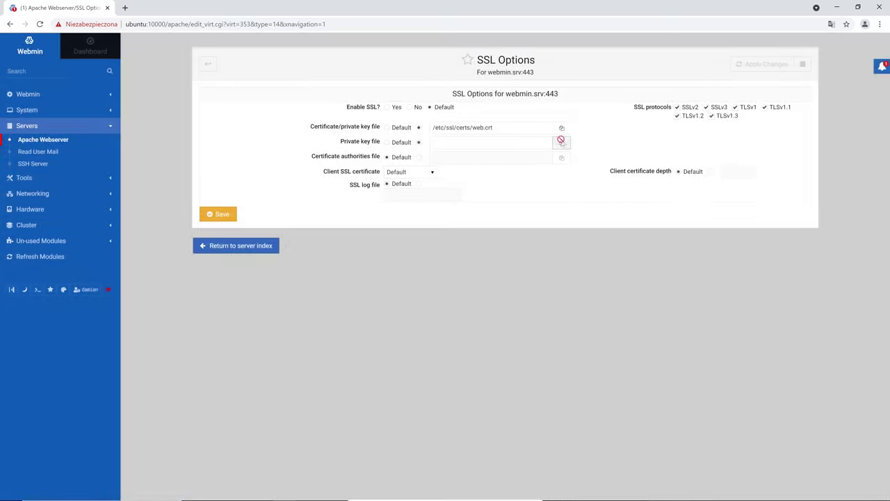
- Choose /etc/ssl/private/web.key as the private key file and save the host's SSL options
click(561, 142)
click(403, 138)
scroll(404, 141, down, 5)
scroll(402, 167, down, 10)
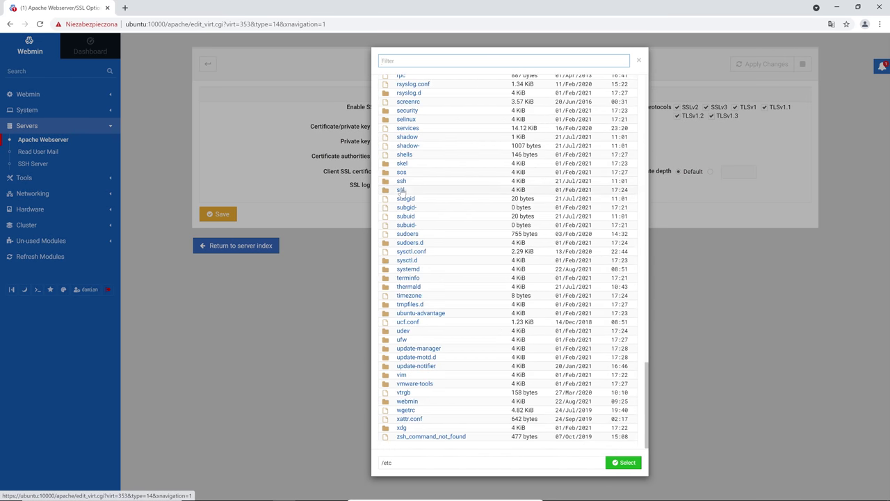
click(401, 185)
click(411, 129)
double_click(409, 120)
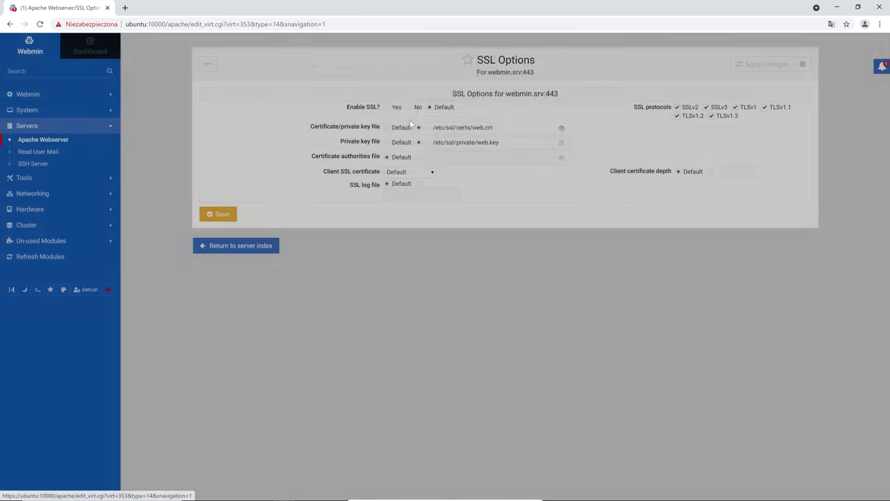
click(221, 213)
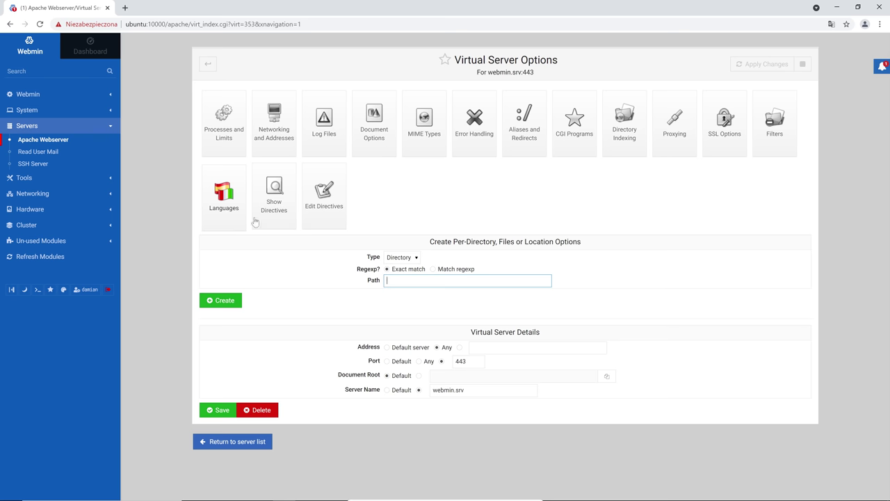
- Add the directives SSLProxyEngine On and ProxyPreserveHost On at the end of the webmin.srv host's configuration and save the file
click(319, 206)
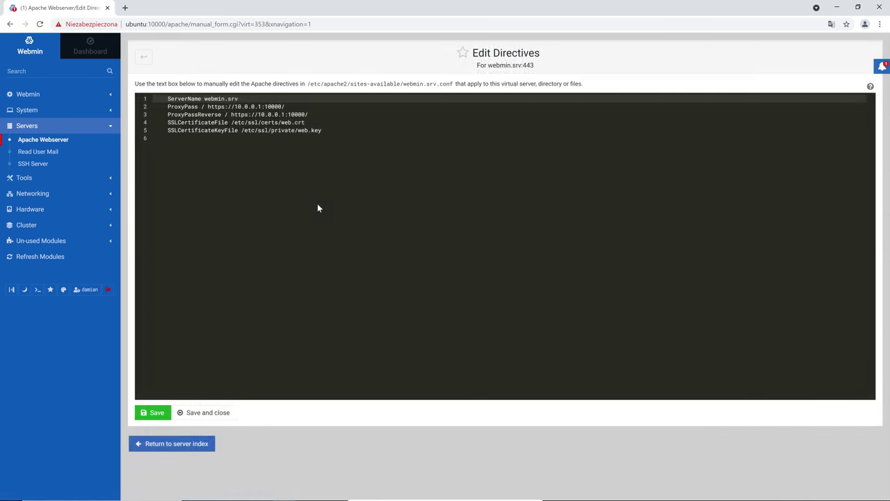
key(Down)
key(Down)
key(Down)
key(Down)
key(Down)
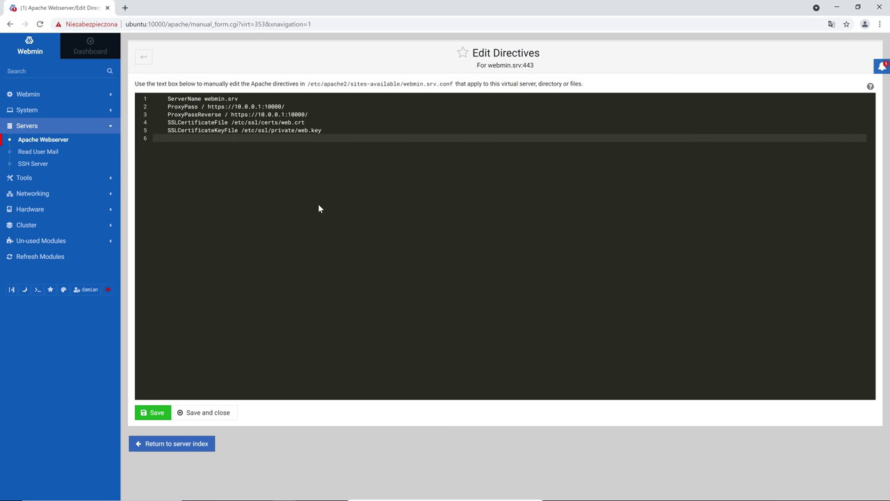
key(Tab)
text(SSL)
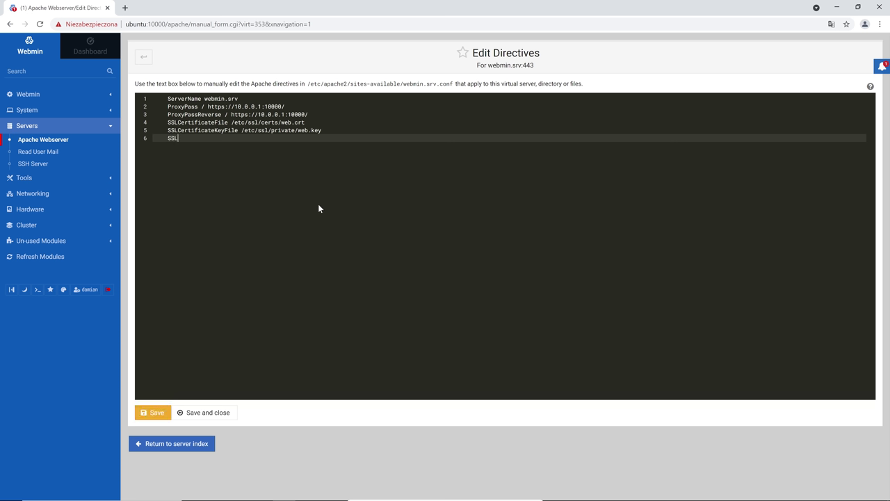
text(ProxyEngine On)
key(Return)
text(Proxy)
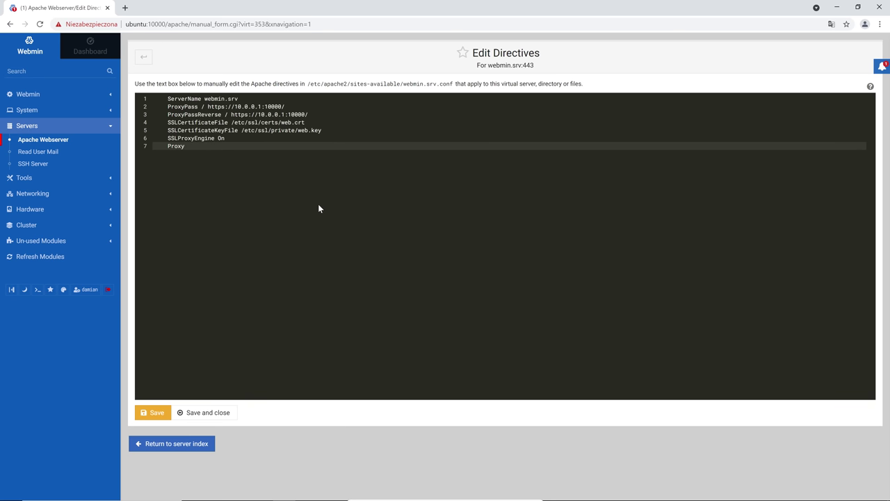
text(PreserveHost On)
click(165, 415)
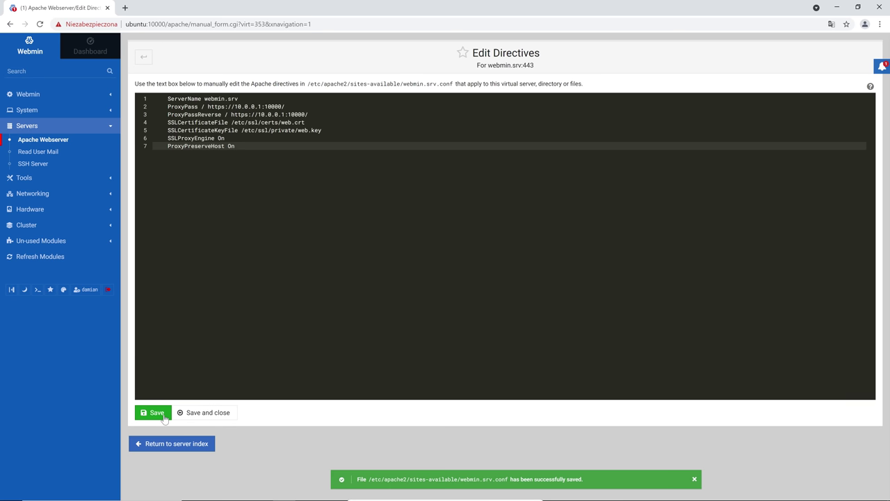
- Return to the webmin.srv virtual server options and apply the Apache configuration changes
click(186, 448)
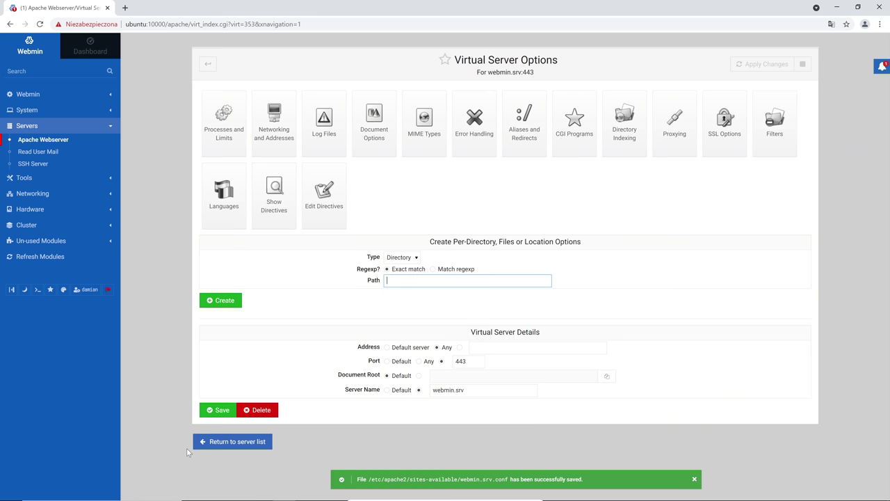
click(758, 65)
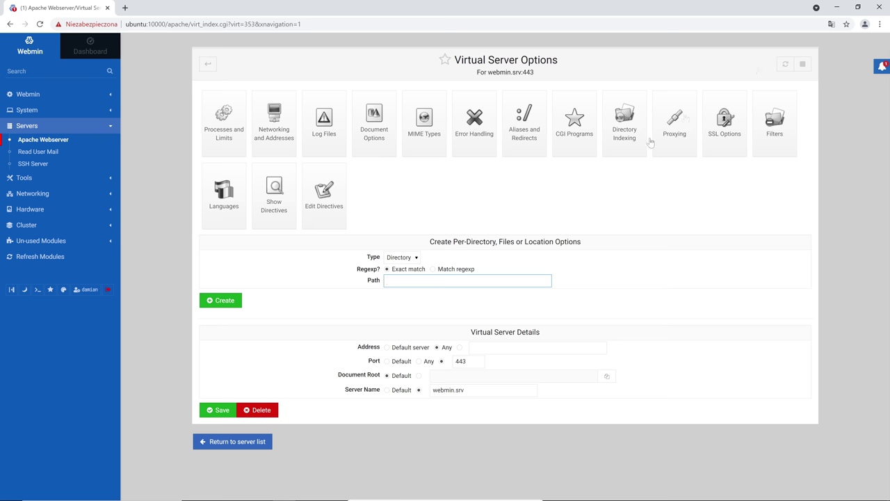
- Install the BIND DNS Server package and its dependencies from the unused BIND DNS Server module
click(33, 244)
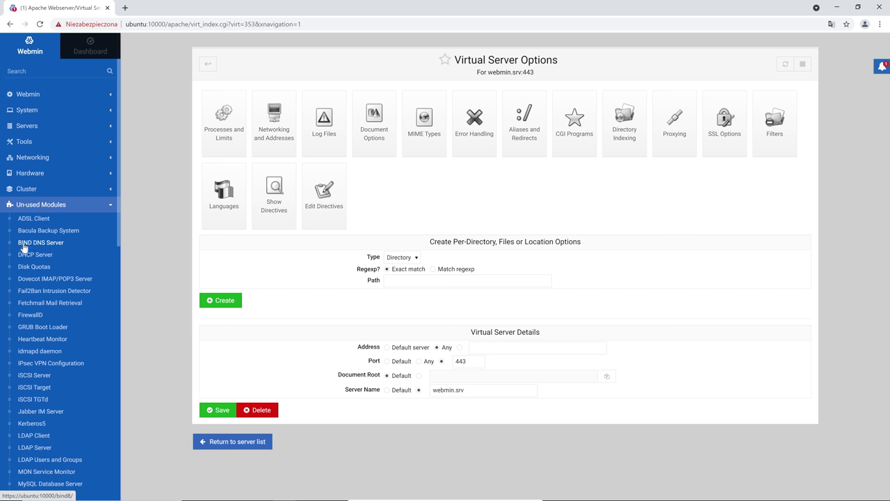
click(32, 245)
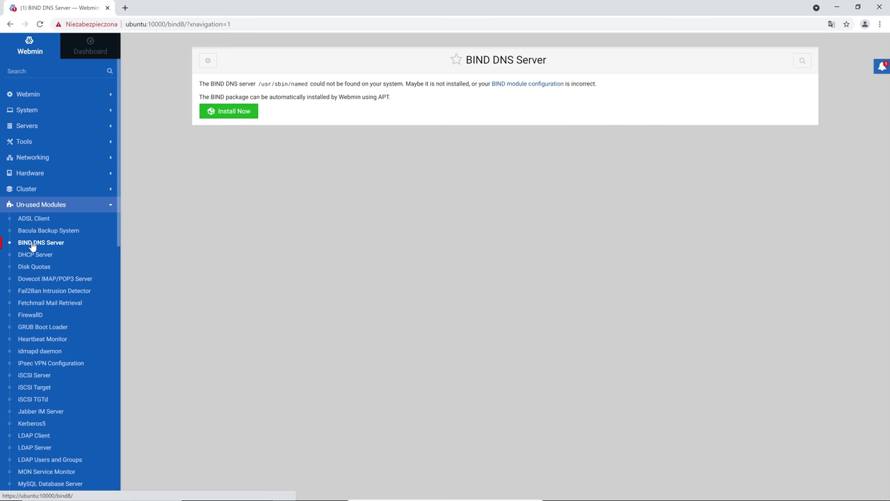
click(217, 113)
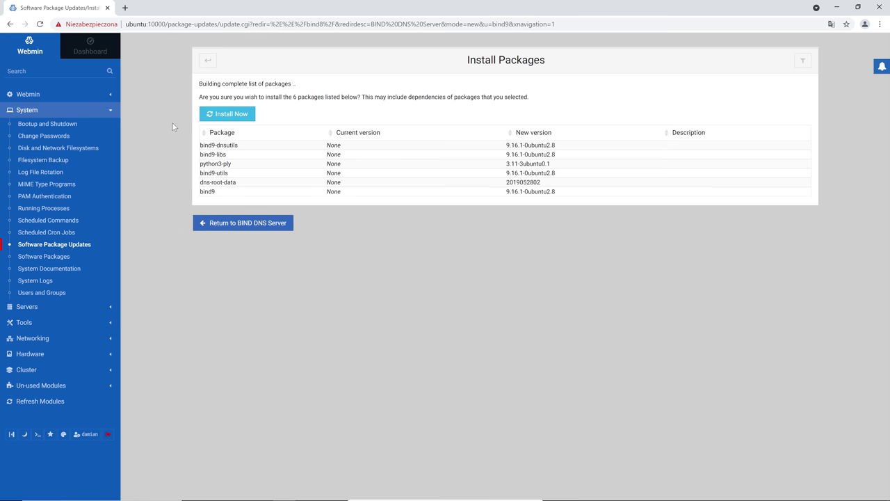
click(228, 114)
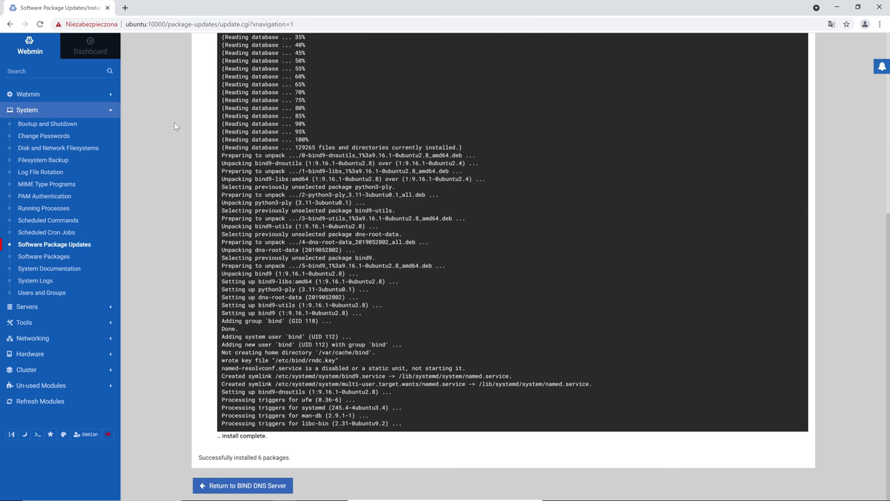
- Refresh the Webmin modules and open the BIND DNS Server module under Servers
click(60, 403)
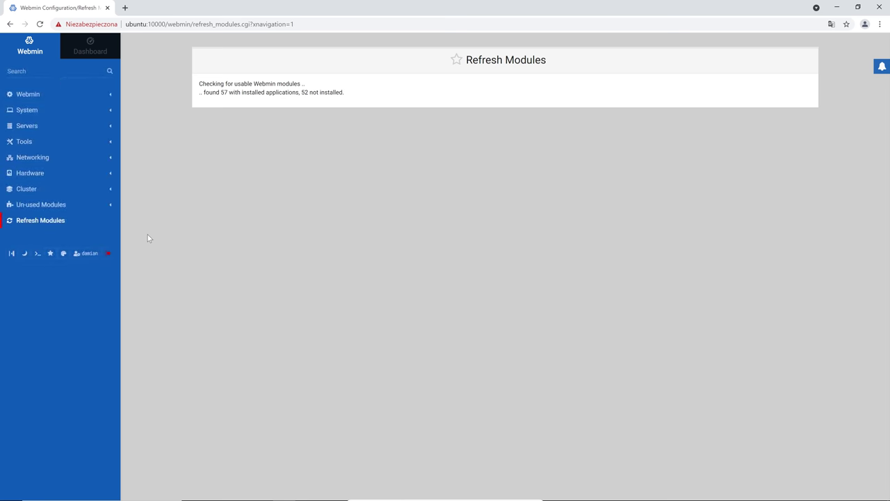
click(93, 128)
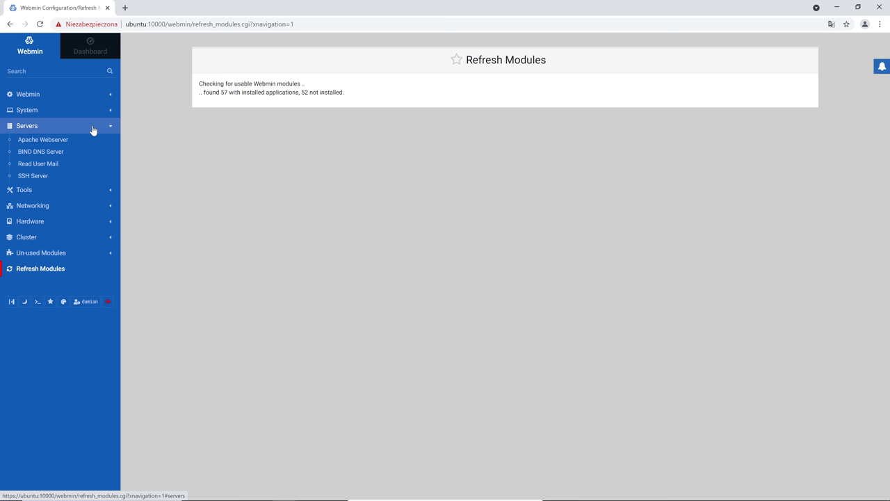
click(58, 153)
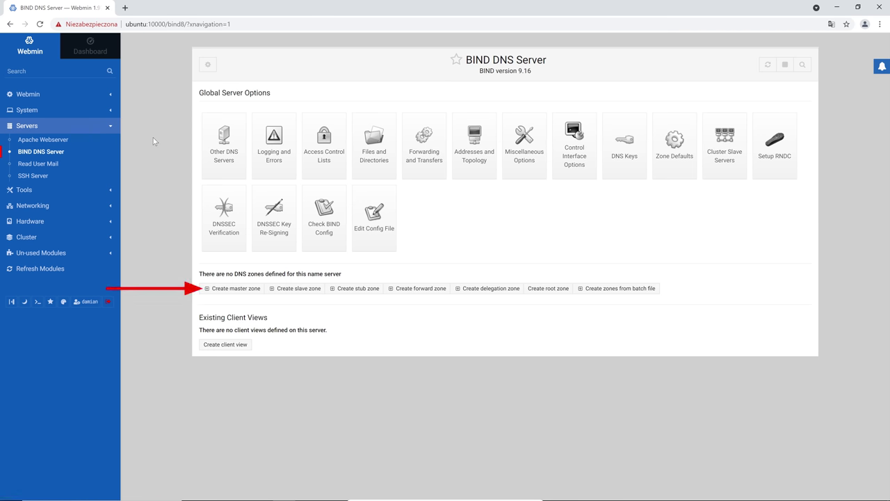
- Create a forward master zone for webmin.srv with ns1.webmin.srv as the master server and the zone's contact e-mail filled in
click(233, 288)
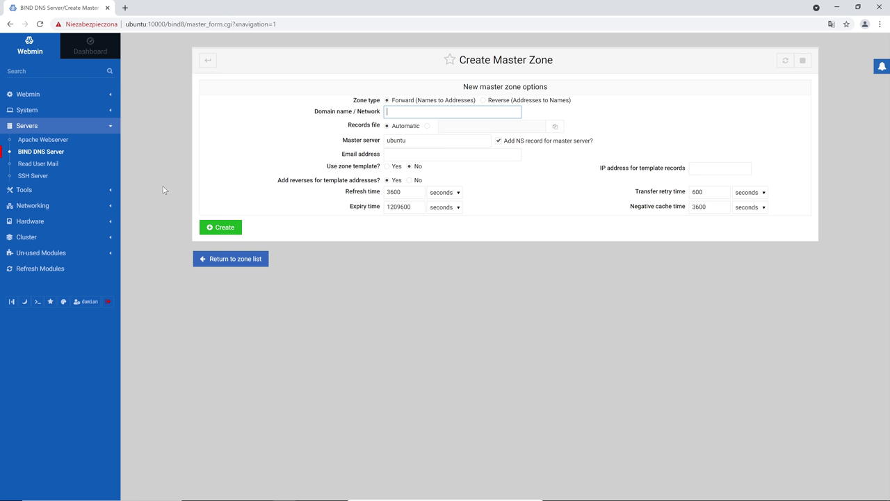
text(webmin.srv)
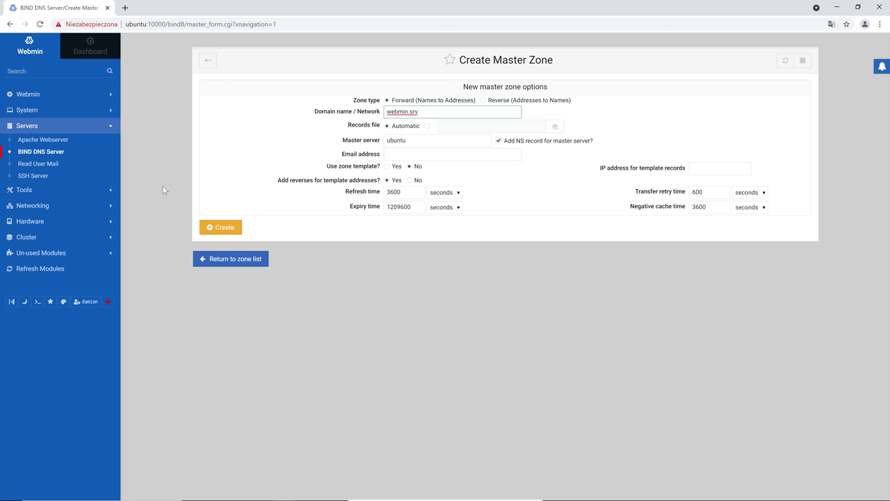
drag(417, 141, 382, 143)
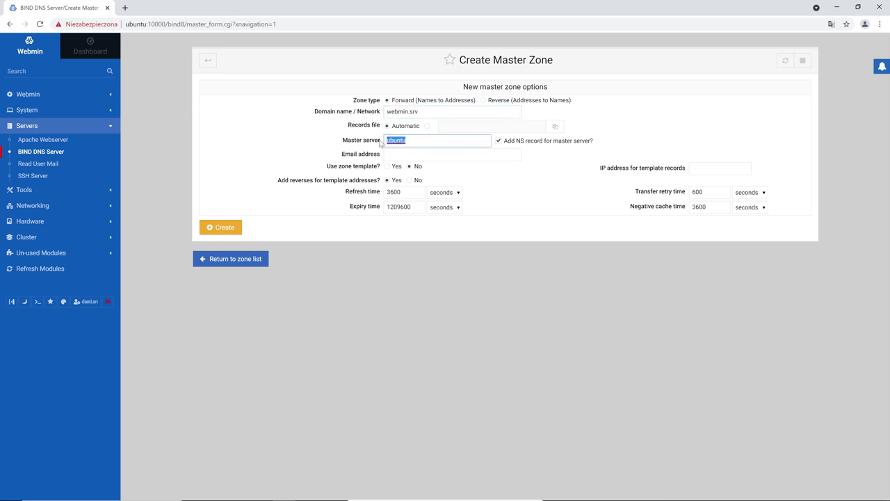
text(ns1.webmin.srv)
click(501, 153)
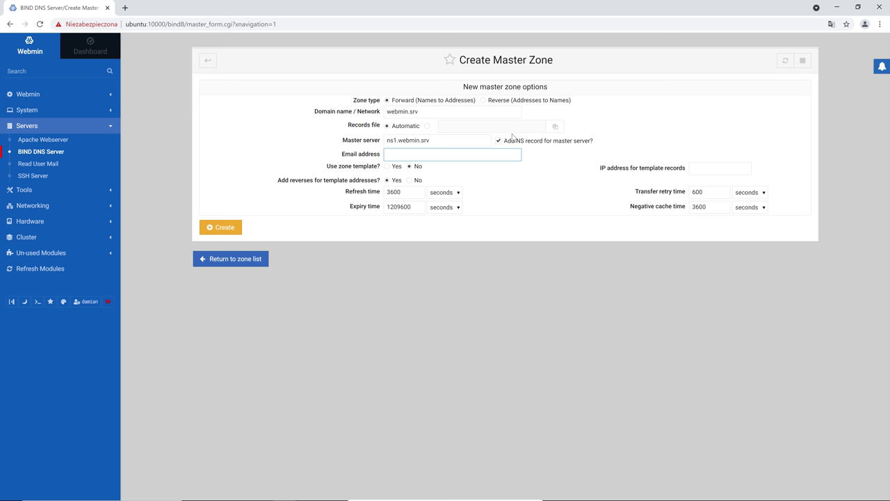
text(root.webmin.srv)
click(224, 228)
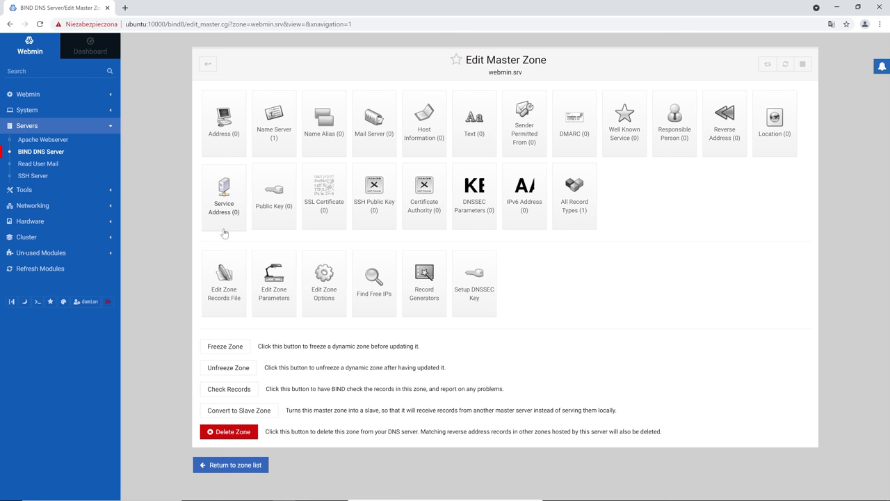
- Add an address record named ns1 pointing to 10.0.0.1 in the webmin.srv zone
click(231, 127)
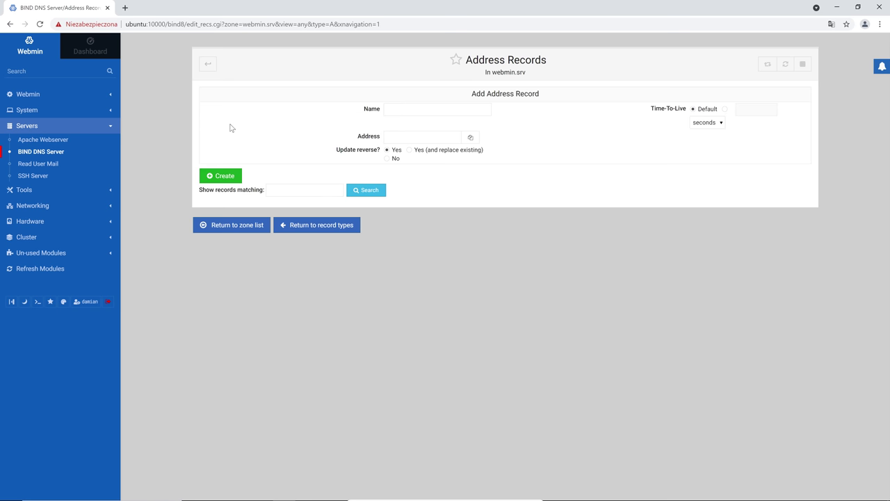
click(386, 112)
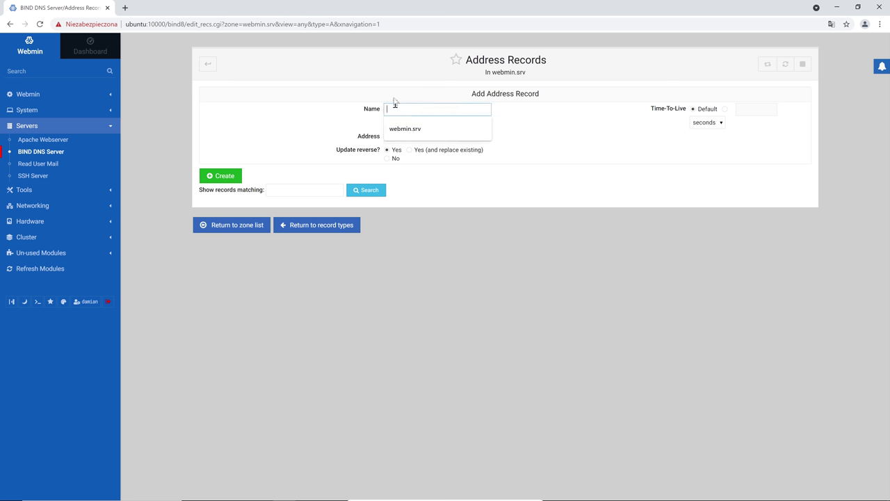
text(ns1)
click(408, 137)
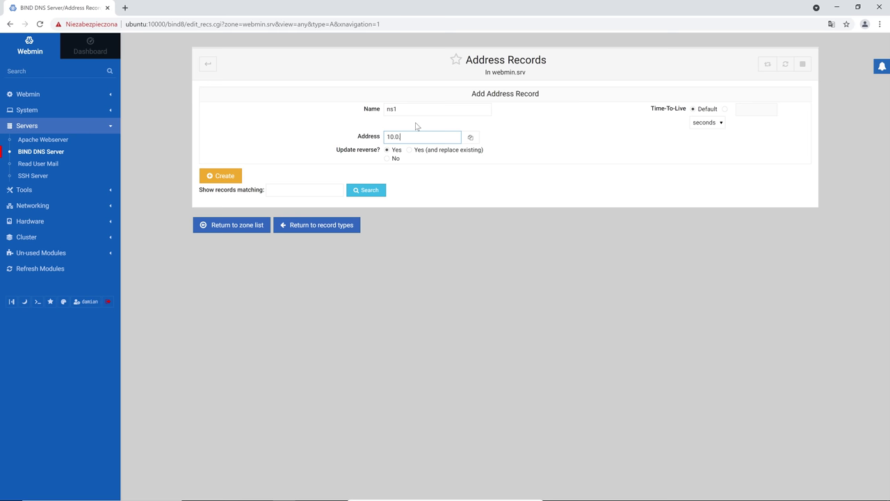
click(213, 179)
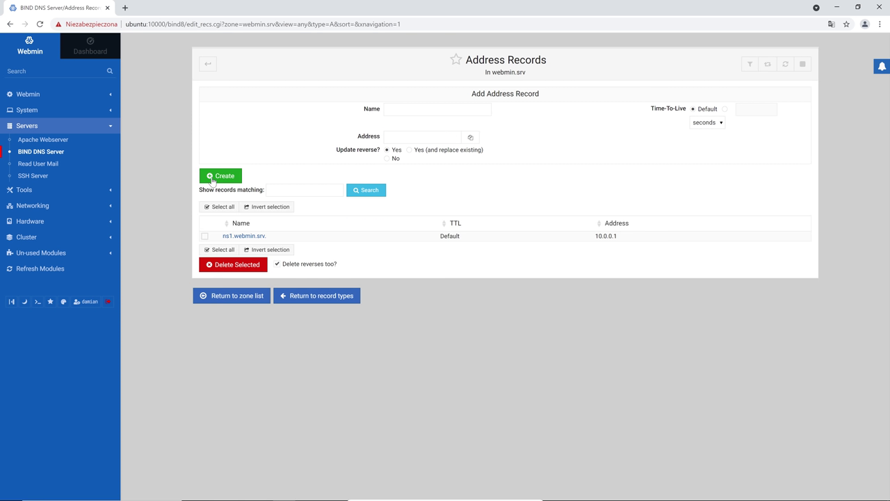
- Add an address record with a blank name pointing to 10.0.0.1, and apply the BIND configuration and the webmin.srv zone
click(417, 137)
text(10.0.0.1)
click(227, 178)
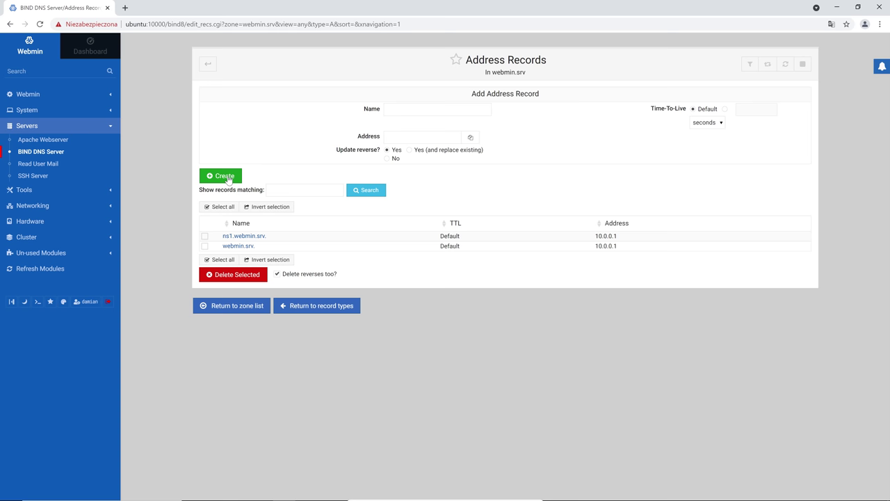
click(786, 65)
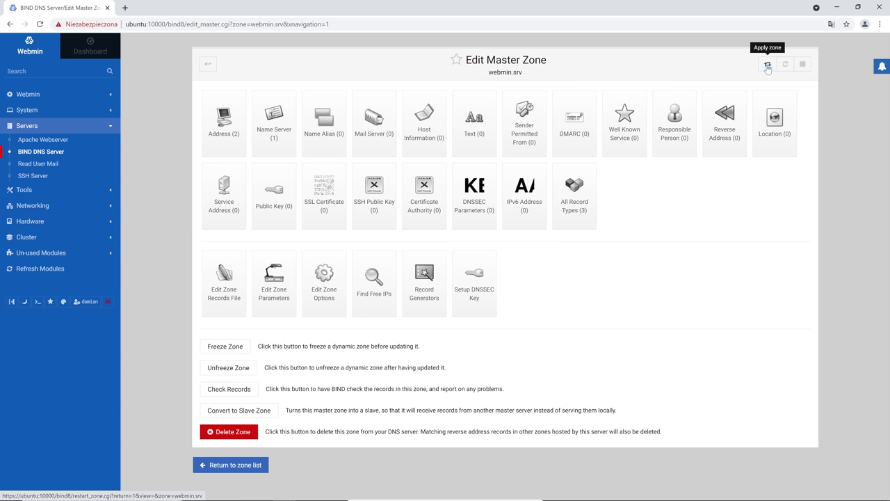
click(768, 64)
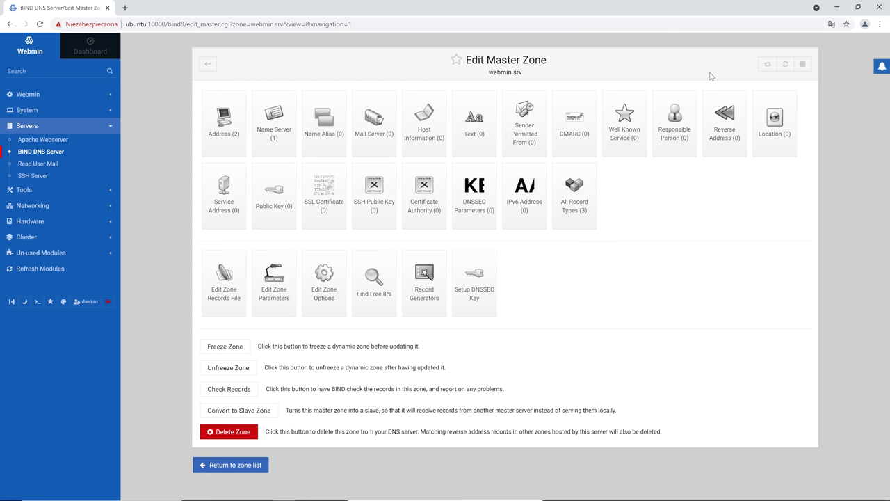
- Add webmin.srv to the trusted websites in Webmin's Trusted Referrers configuration and save it
click(84, 95)
click(69, 146)
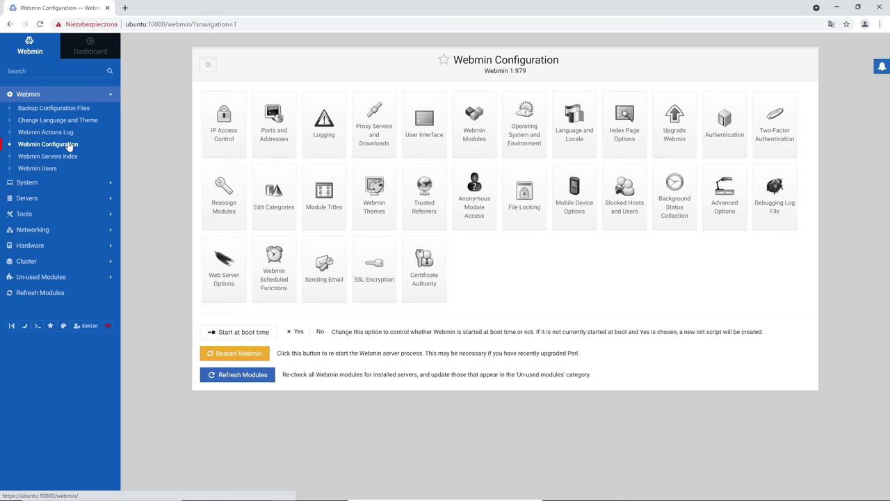
click(425, 195)
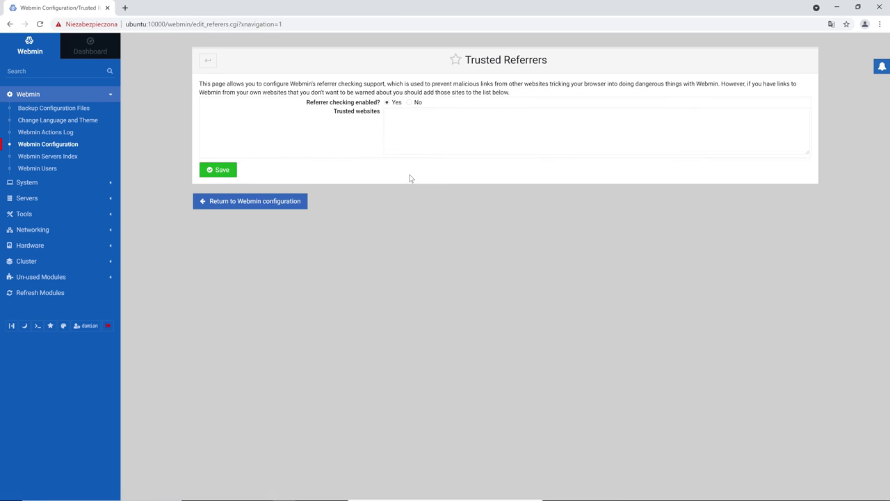
text(webmin.srv)
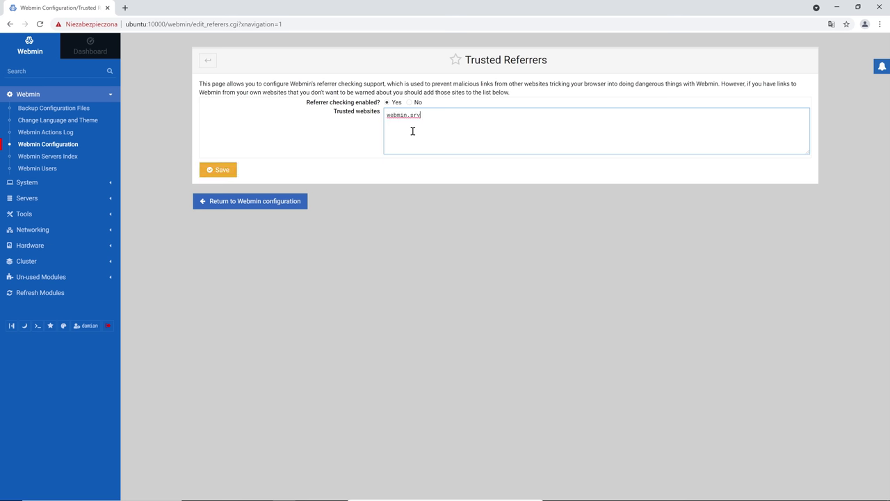
click(231, 173)
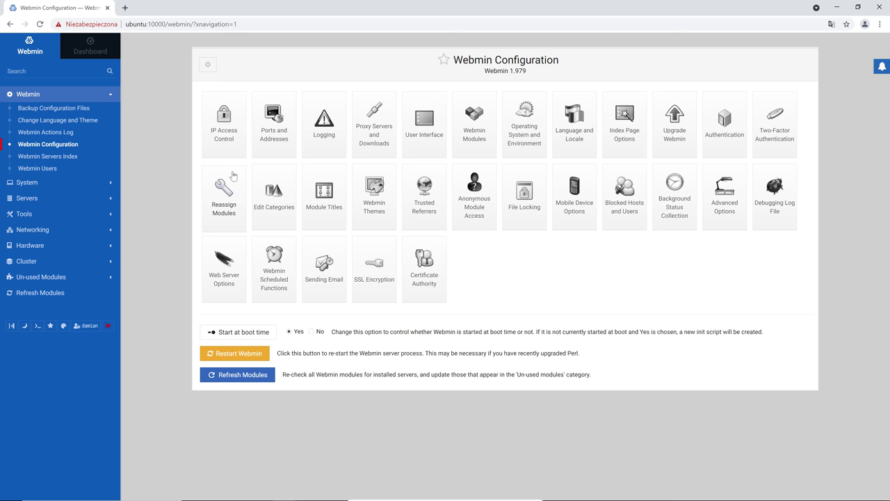
- In Webmin's SSL Encryption settings, choose /etc/ssl/private/web.key as the private key file
click(367, 254)
click(531, 164)
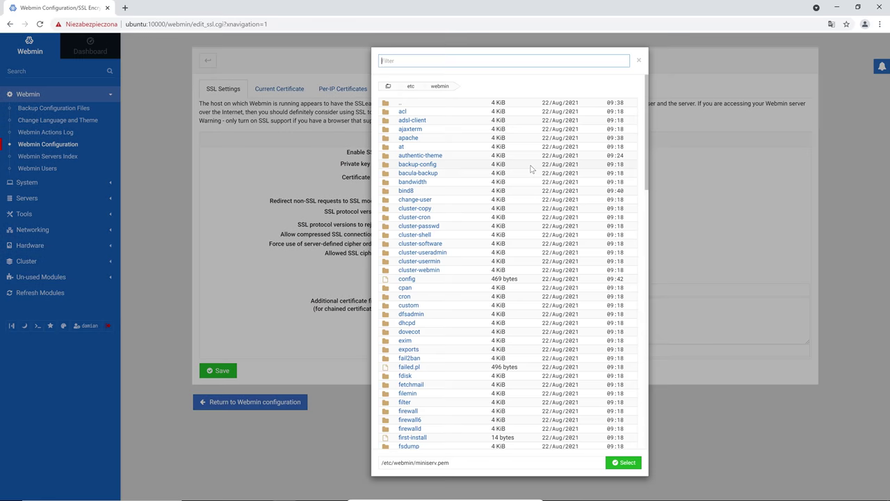
click(411, 86)
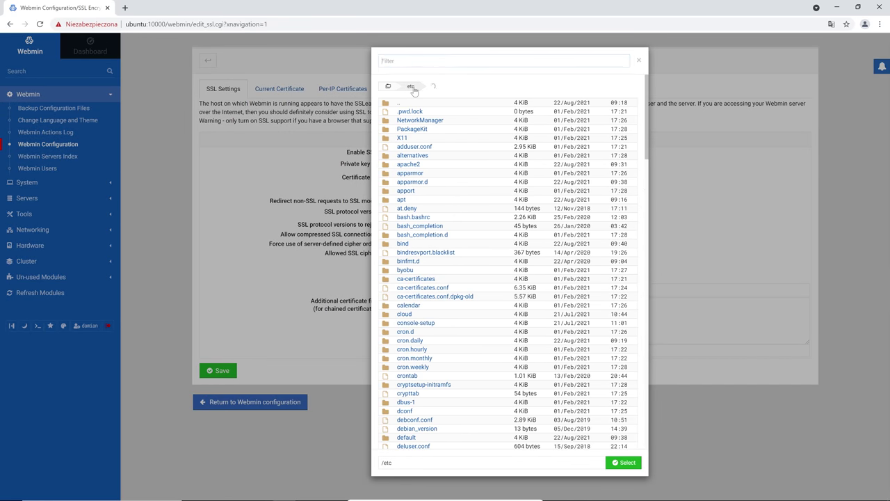
scroll(446, 180, down, 18)
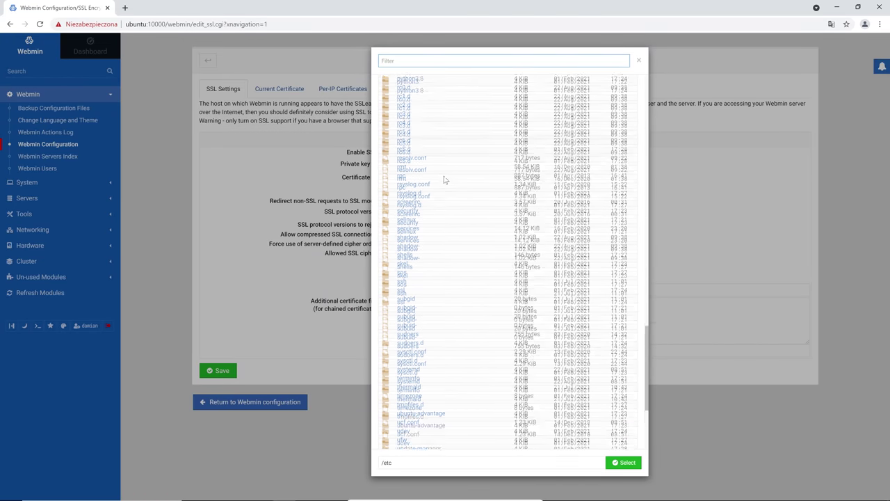
click(402, 263)
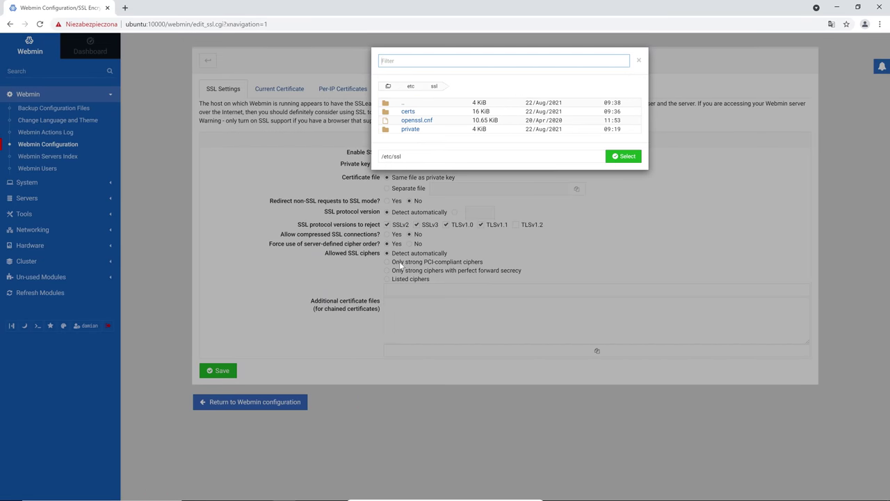
click(409, 129)
double_click(407, 120)
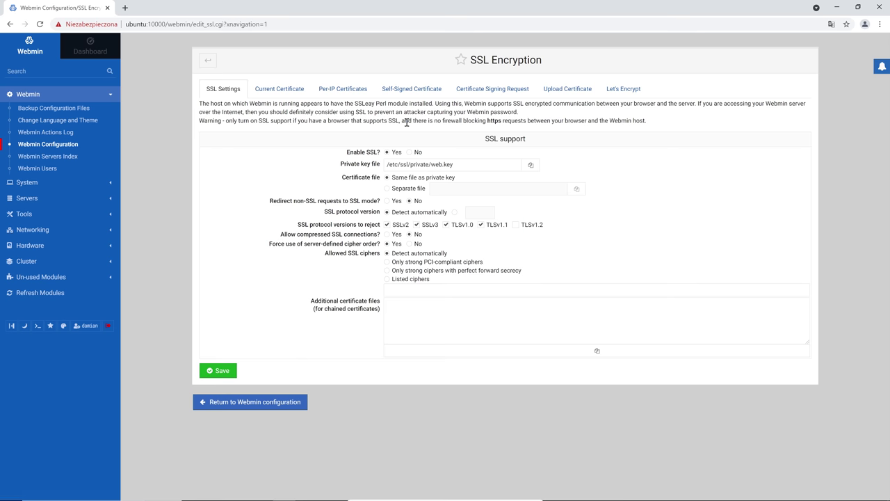
- Set the certificate to the separate file /etc/ssl/certs/web.crt and save Webmin's SSL settings
click(387, 188)
click(577, 188)
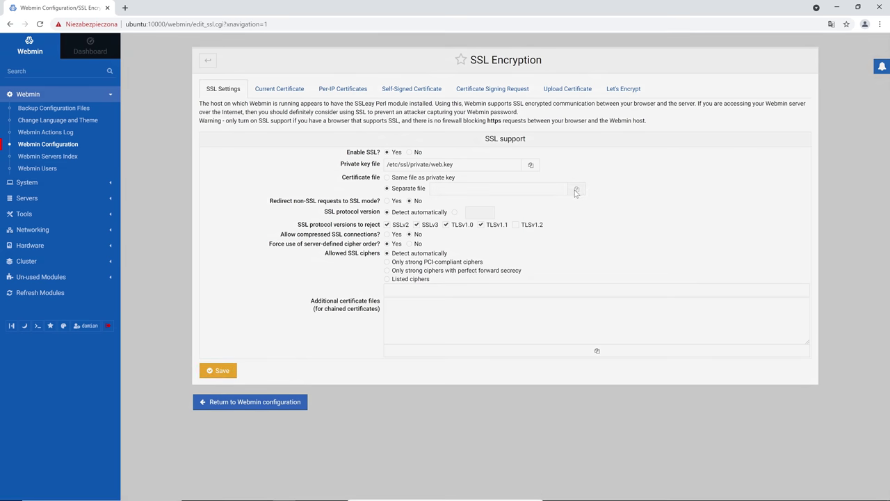
click(405, 137)
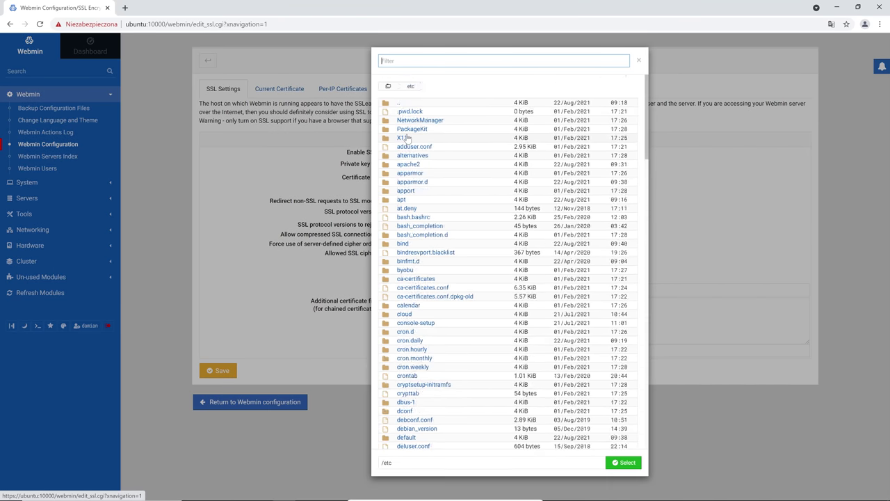
scroll(408, 137, down, 15)
click(401, 189)
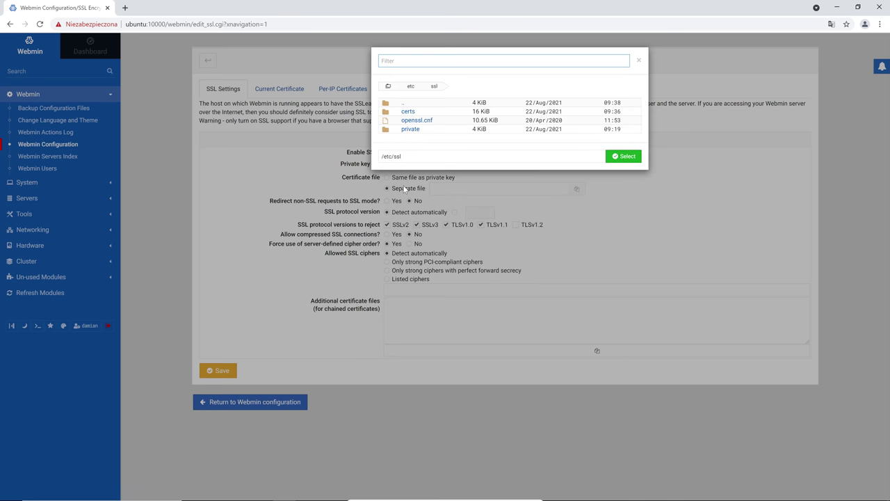
click(408, 112)
text(we)
double_click(409, 112)
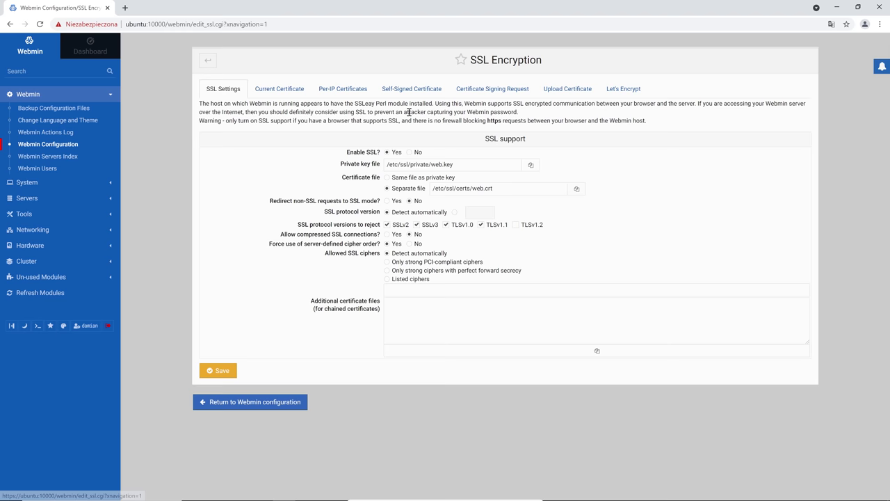
click(229, 370)
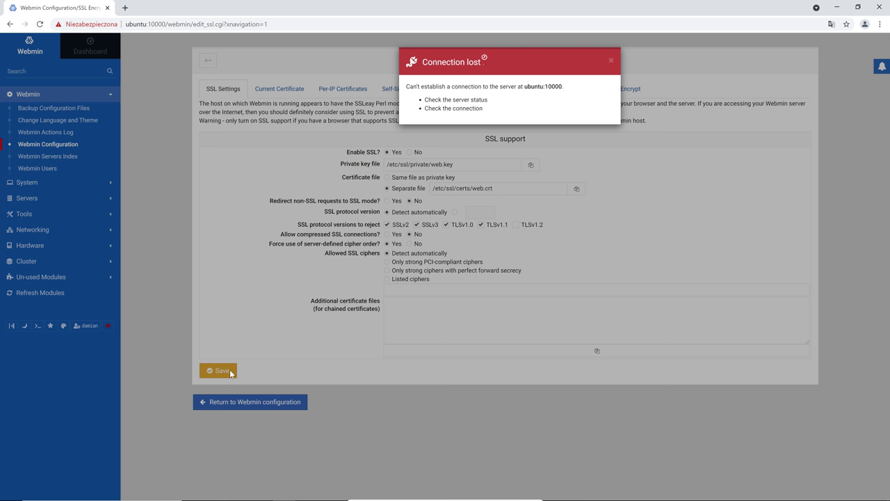
click(284, 24)
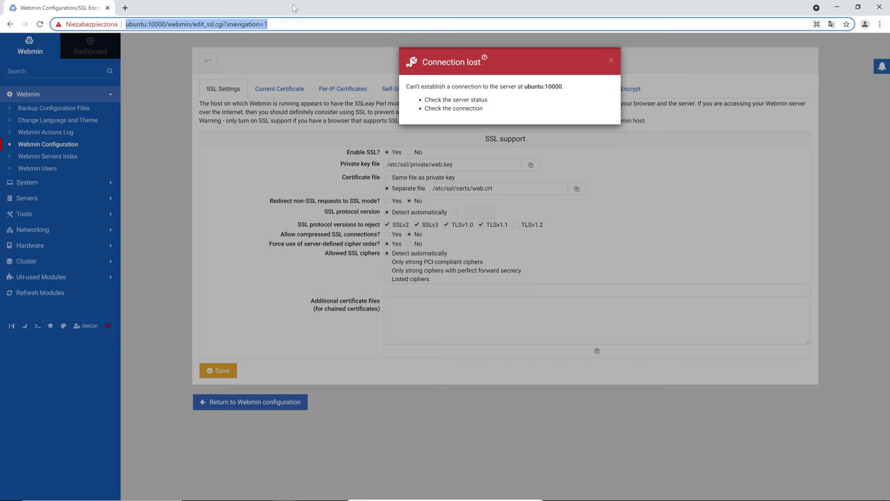
text(https://webmin.sr)
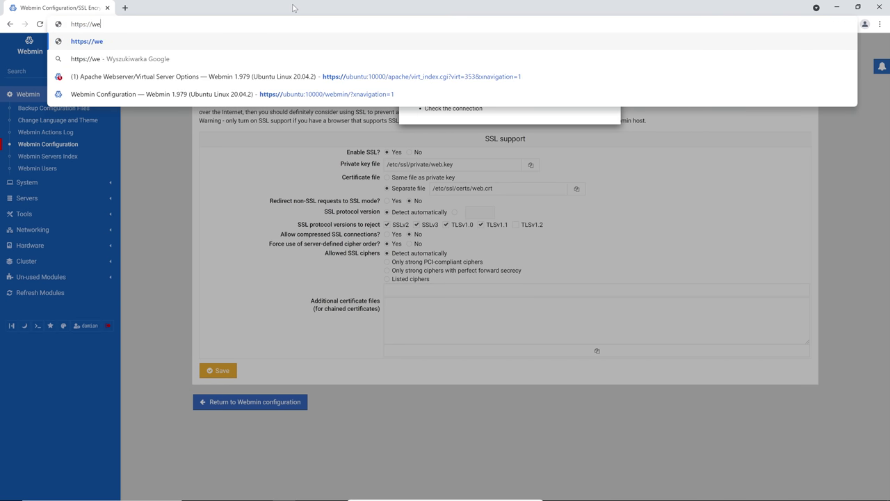
text(v)
key(Return)
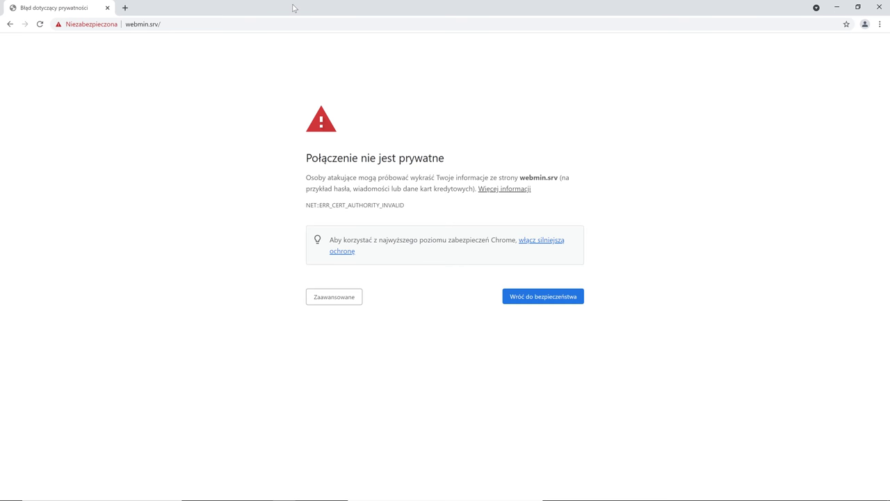
click(331, 297)
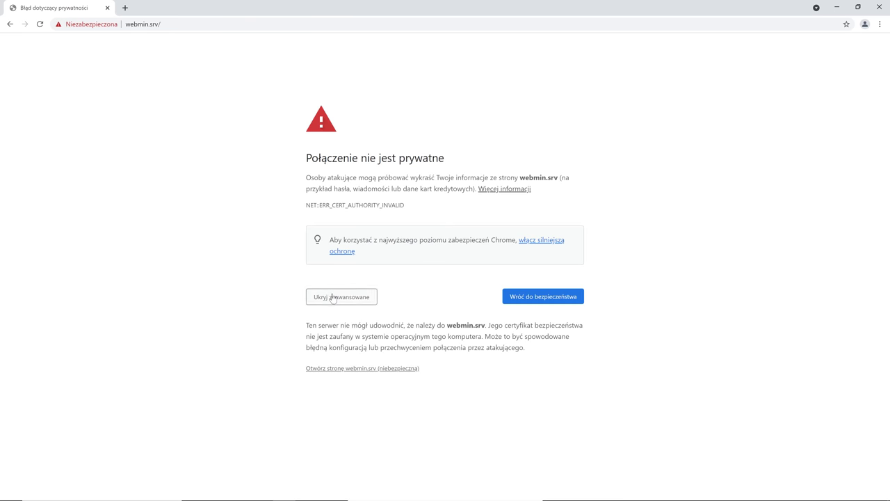
click(357, 372)
- Sign in to Webmin on webmin.srv with the account username and password
text(damian)
key(Tab)
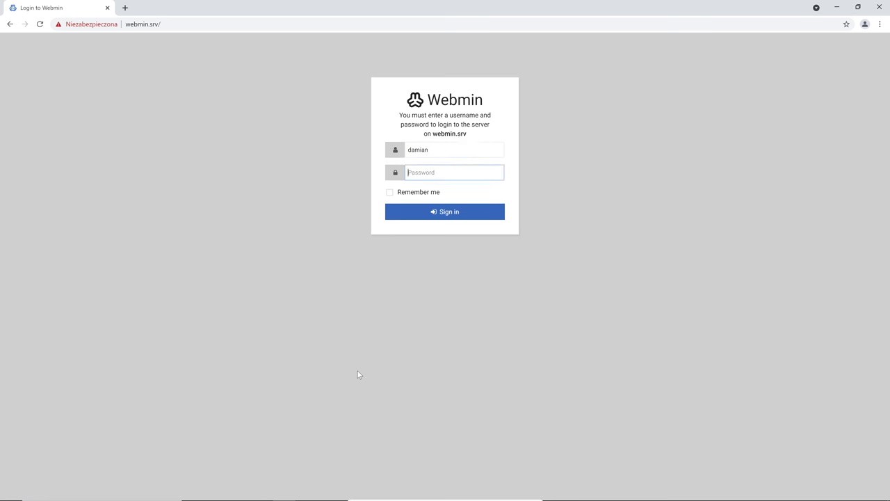
text(***)
key(Return)
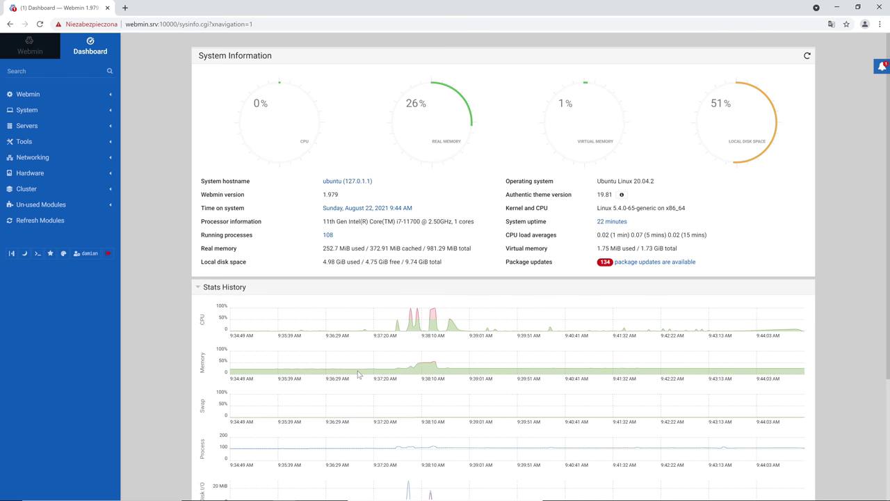
- View the details of the webmin.srv site certificate and begin exporting it to a file in DER-encoded X.509 format
click(85, 25)
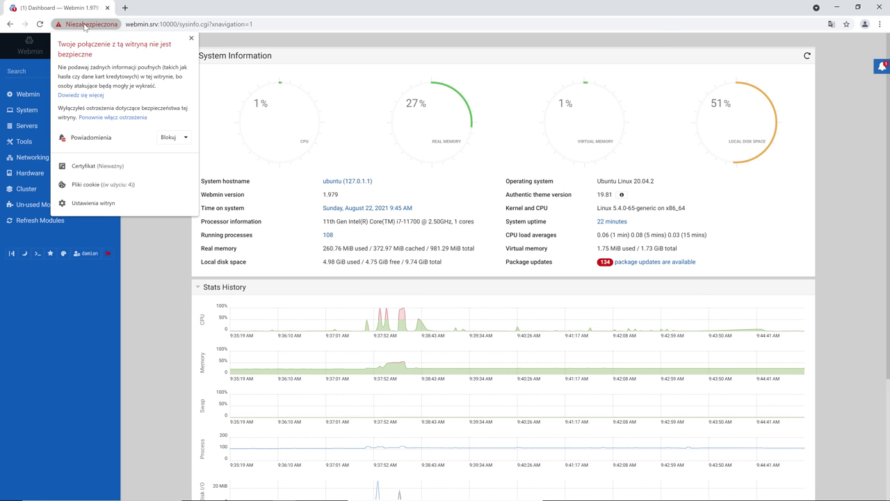
click(84, 166)
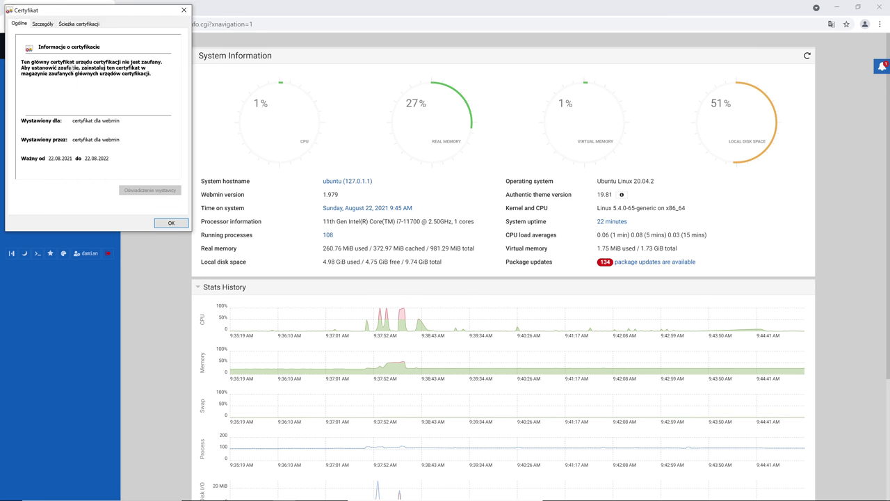
click(50, 26)
click(159, 190)
click(191, 227)
click(191, 228)
- Save the exported certificate as webcert in the Documents folder, finish the export wizard and close the certificate window
click(204, 92)
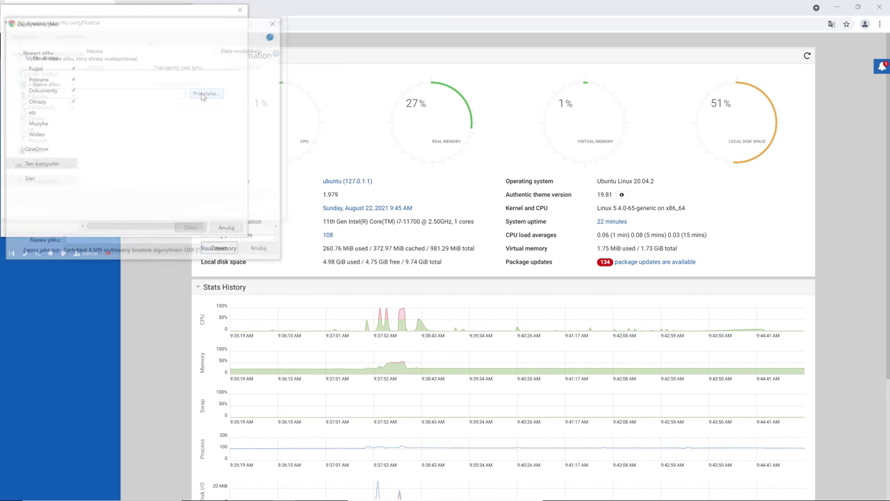
text(webcert)
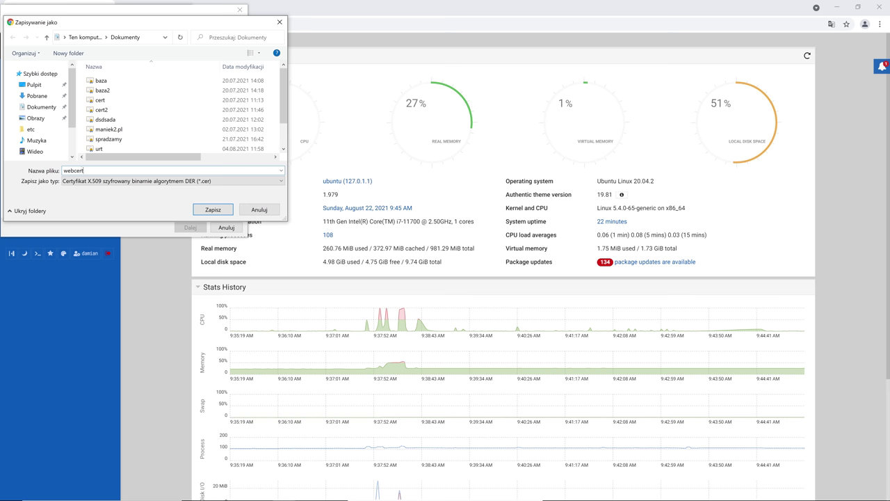
click(205, 209)
click(193, 230)
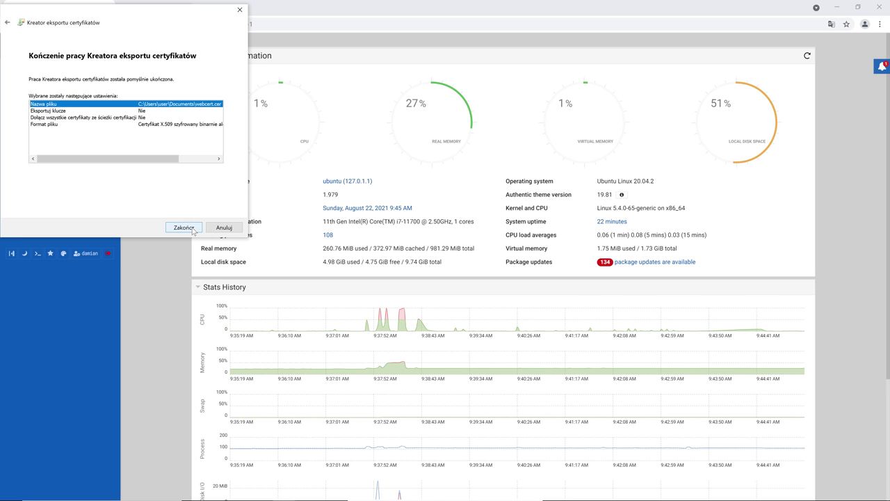
click(193, 230)
click(465, 282)
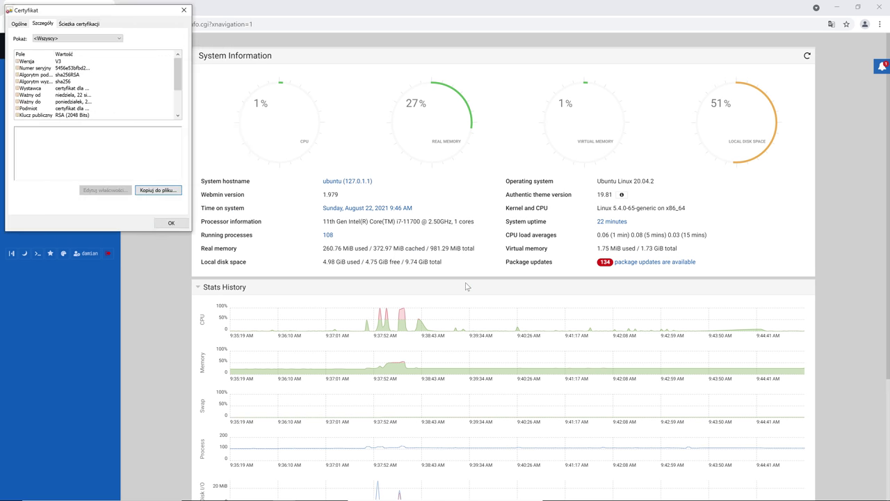
key(Escape)
- Open the Windows user certificate manager and start importing a certificate into the trusted root certification authorities store
key(super)
text(cert)
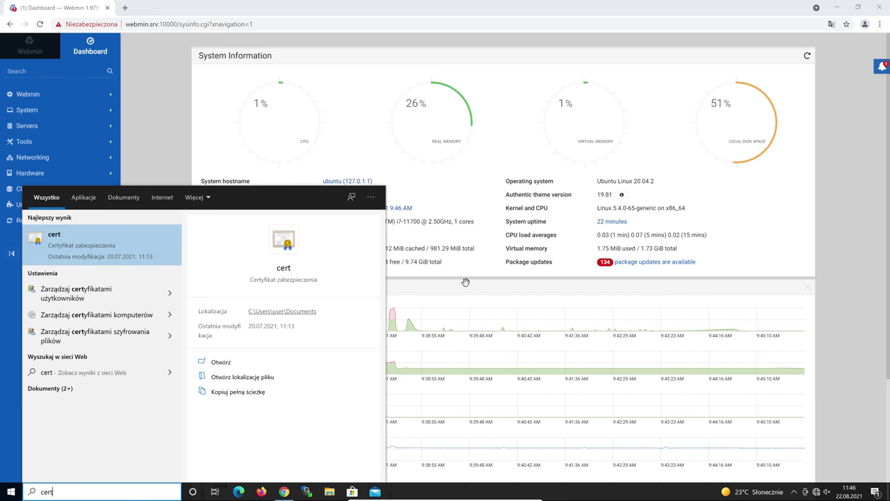
click(134, 291)
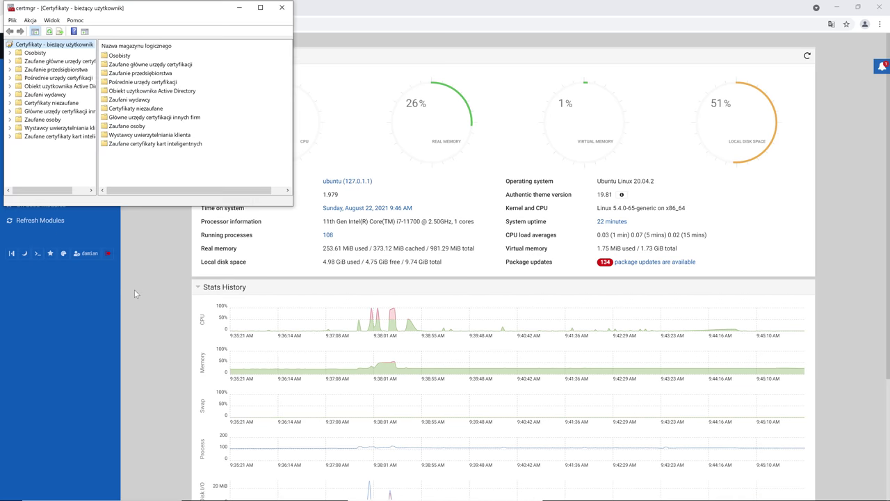
right_click(170, 66)
mouse_move(194, 85)
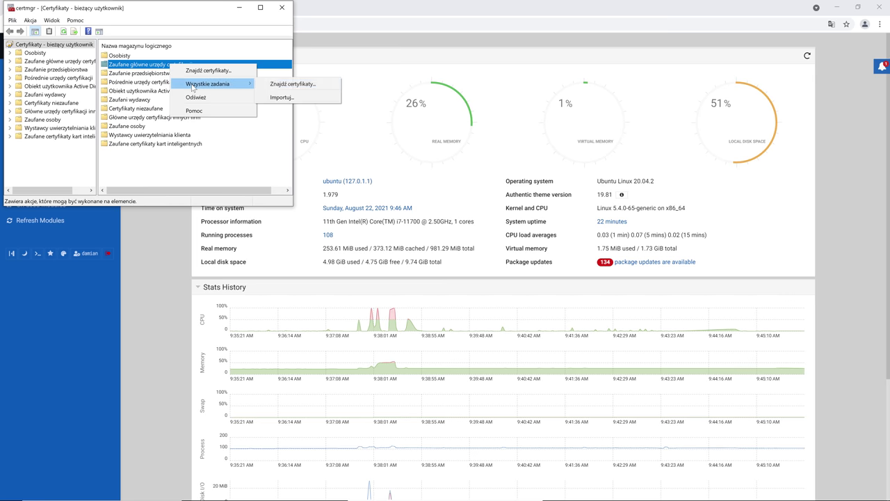
click(283, 100)
click(214, 246)
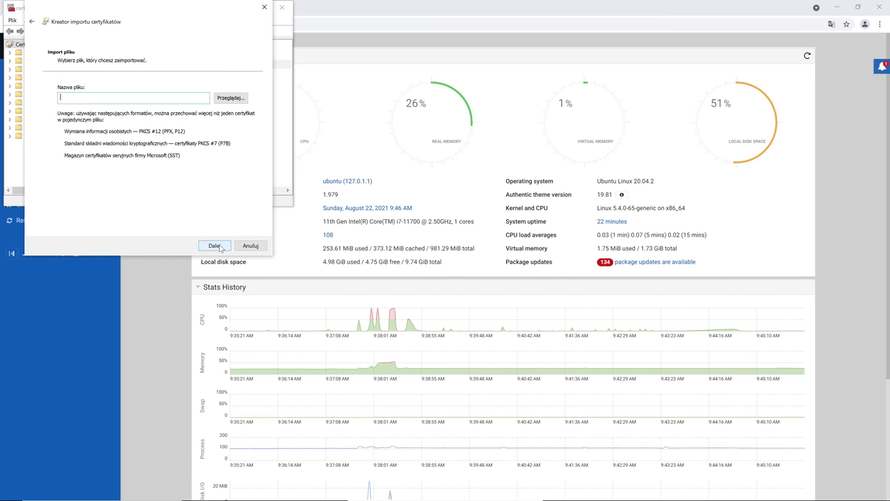
- Import the webcert file from Documents as a trusted root, accept the security warning and close the certificate manager
click(230, 98)
scroll(221, 99, down, 3)
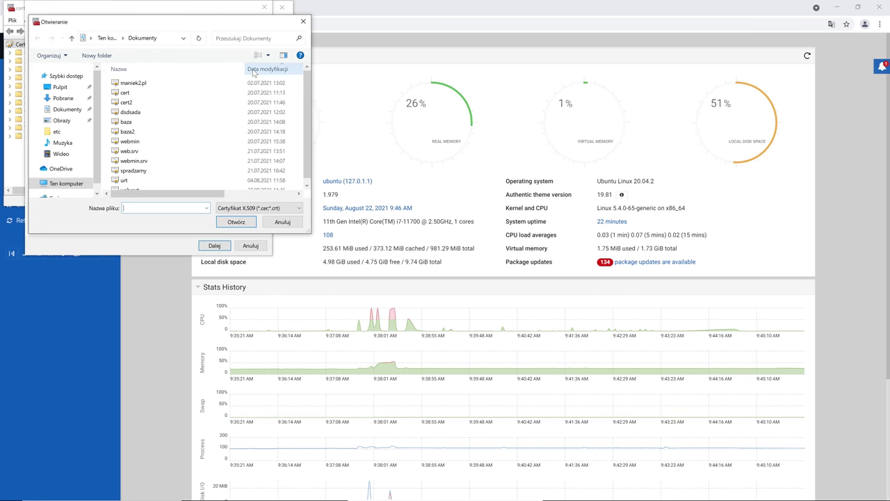
double_click(224, 82)
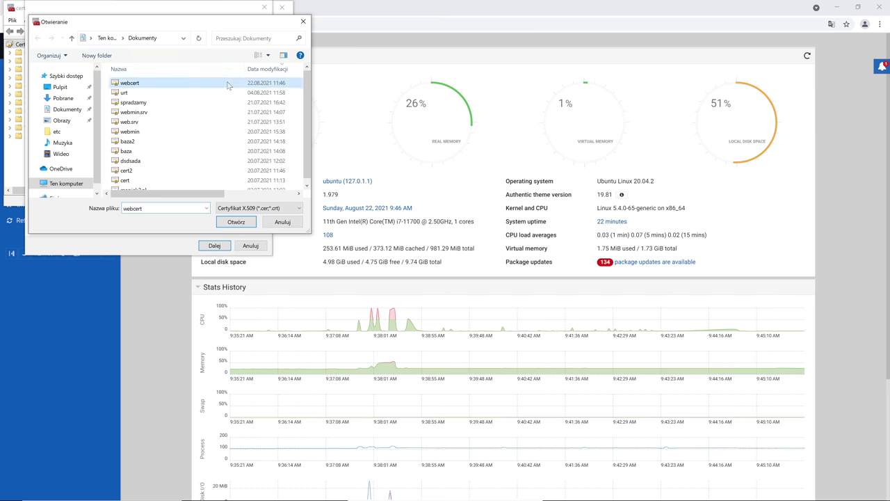
click(215, 246)
click(216, 245)
click(216, 245)
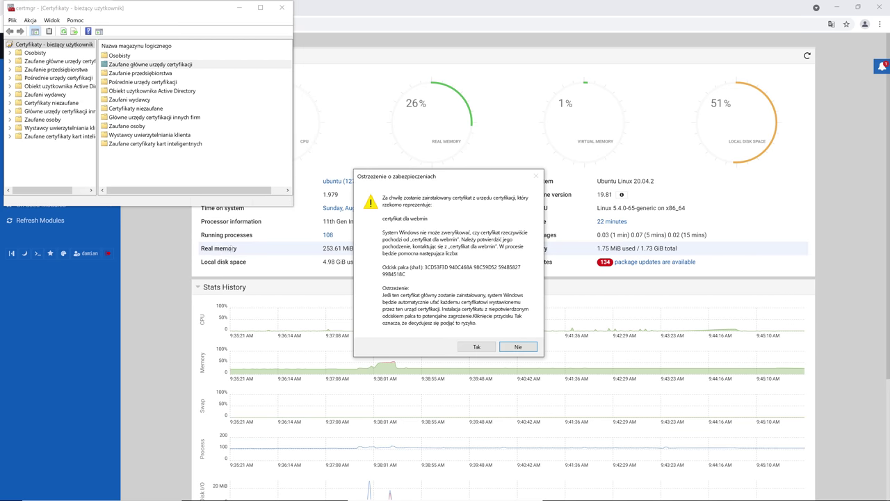
click(477, 347)
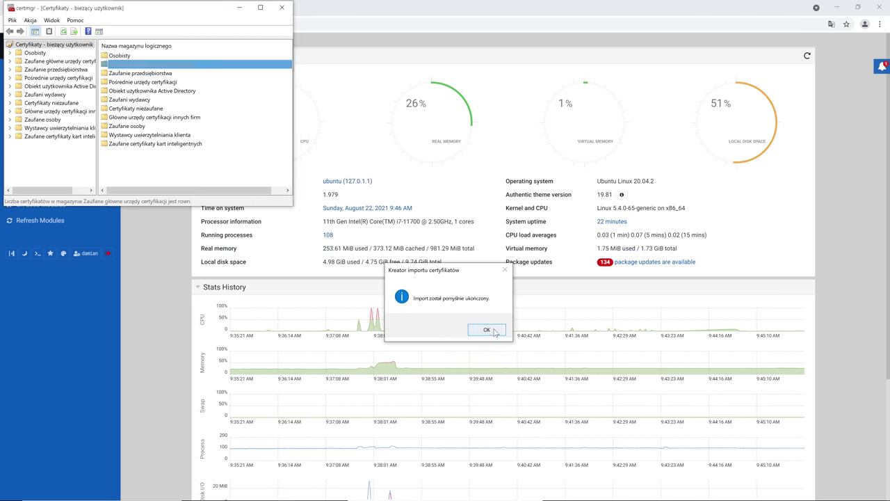
click(489, 331)
click(282, 7)
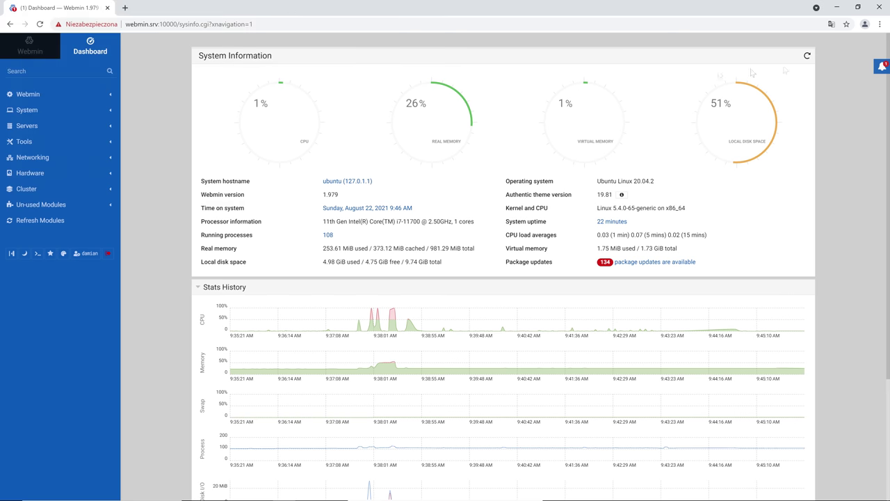
click(879, 7)
double_click(28, 111)
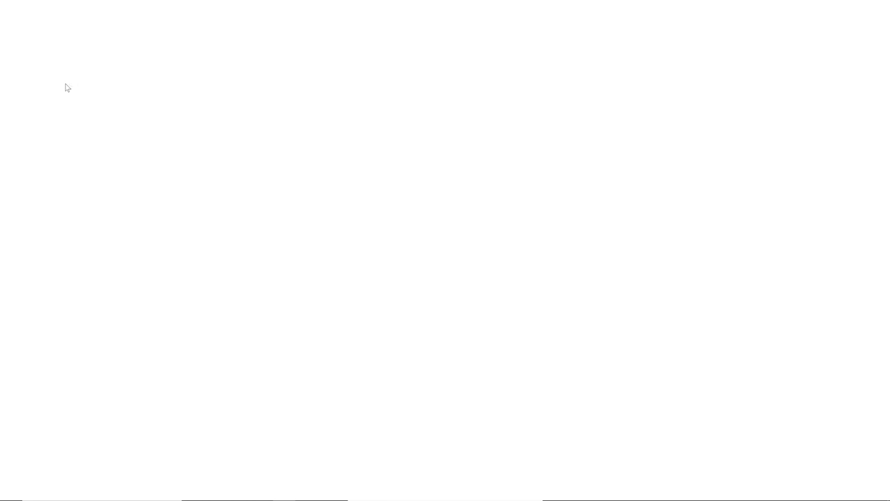
text(https)
text(://webmin.srv)
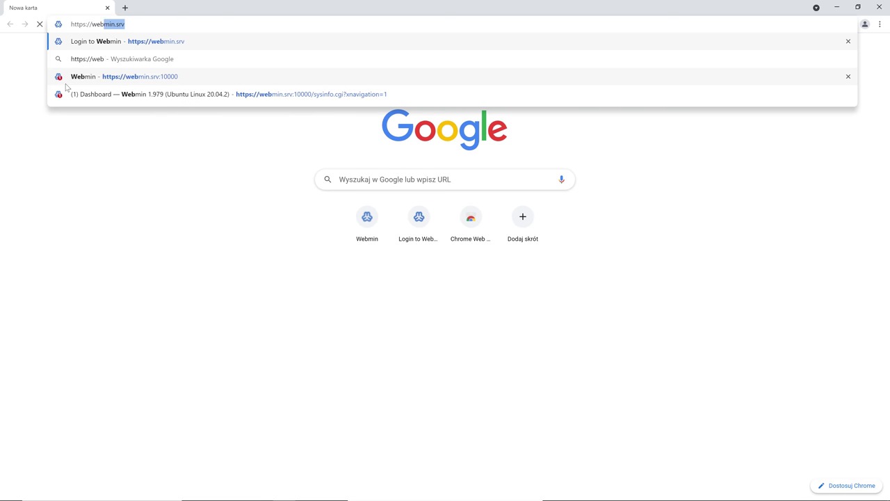
key(Return)
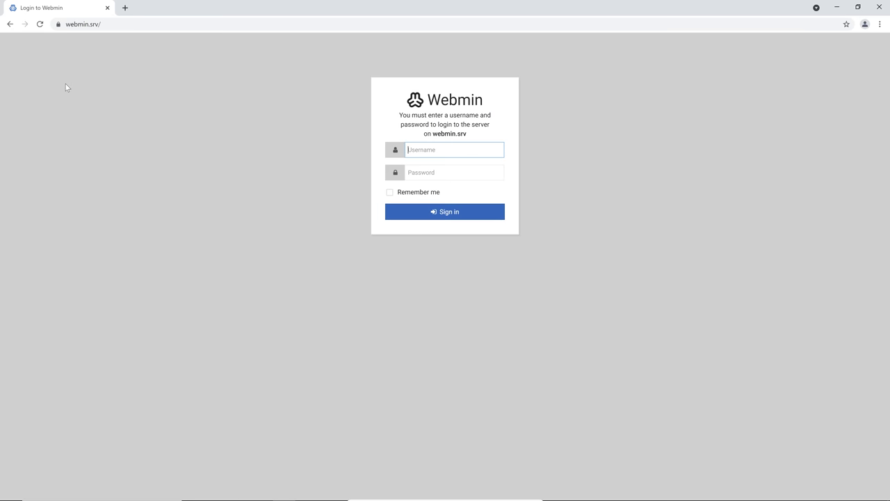
- Sign in to Webmin with the account username and password, and decline saving the password in the browser
text(damian)
key(Tab)
text(••••••)
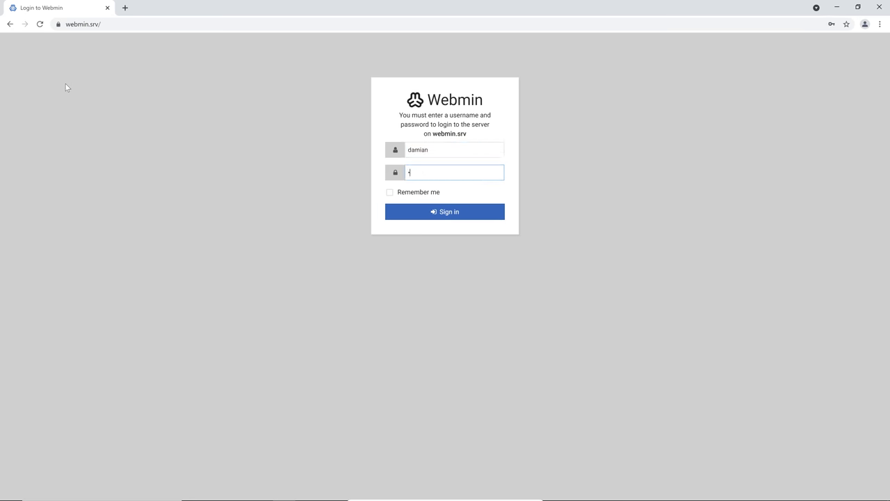
key(Return)
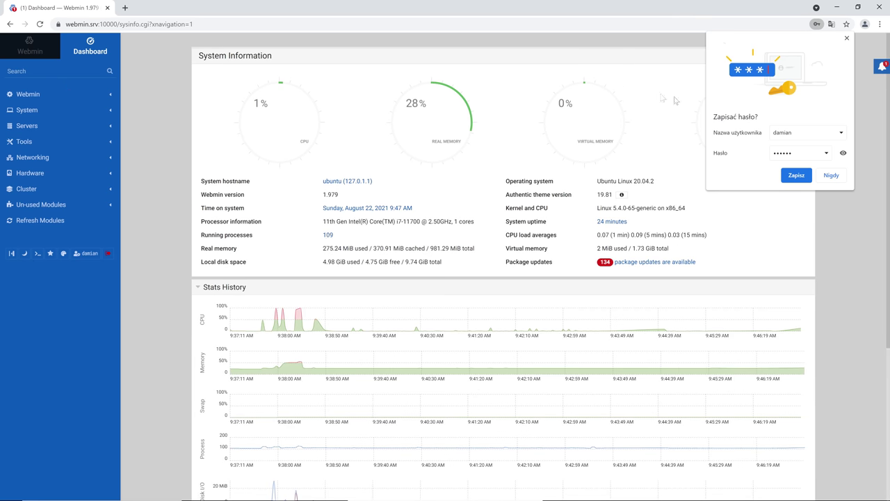
click(828, 175)
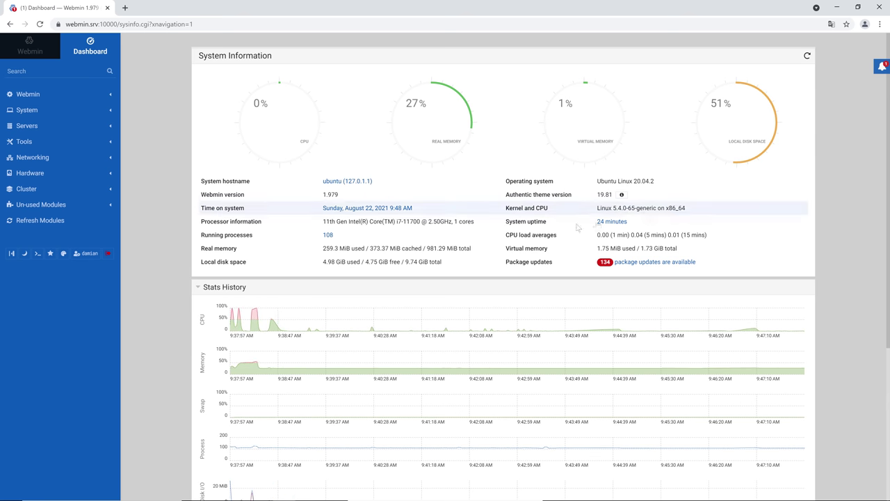
click(73, 126)
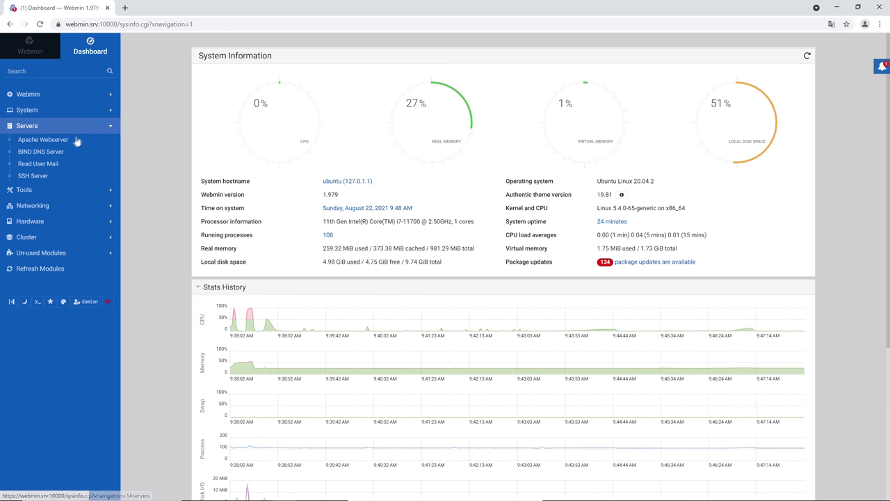
click(75, 141)
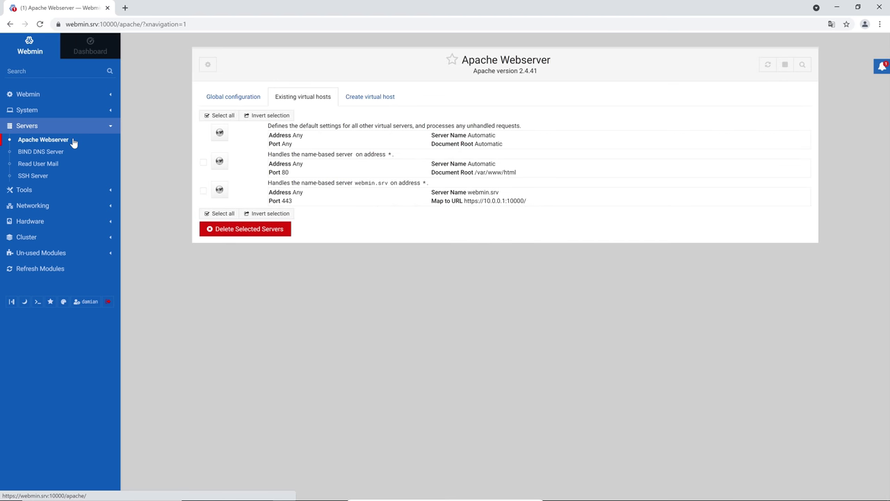
click(218, 164)
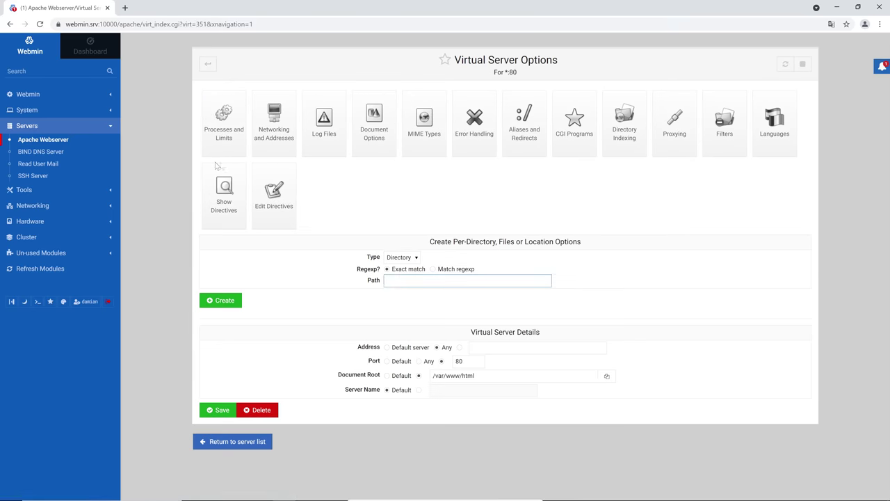
click(274, 194)
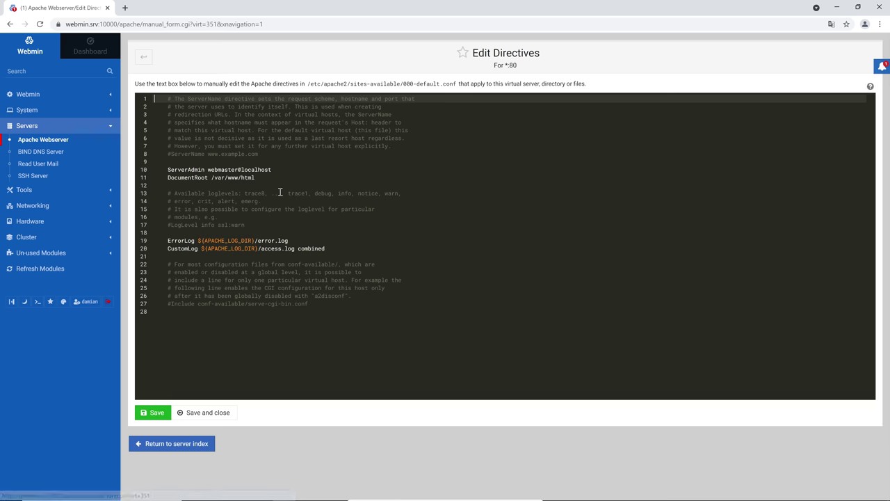
click(171, 162)
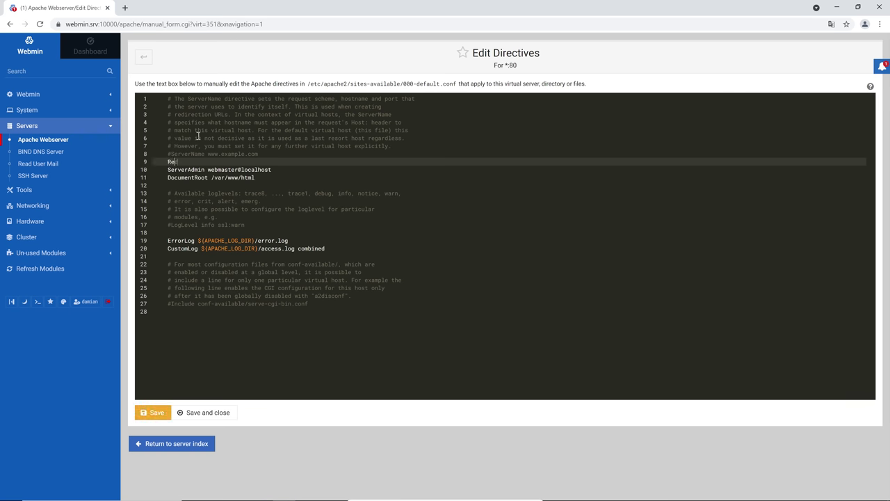
text(direct permanent / https://webmin.srv/)
click(160, 413)
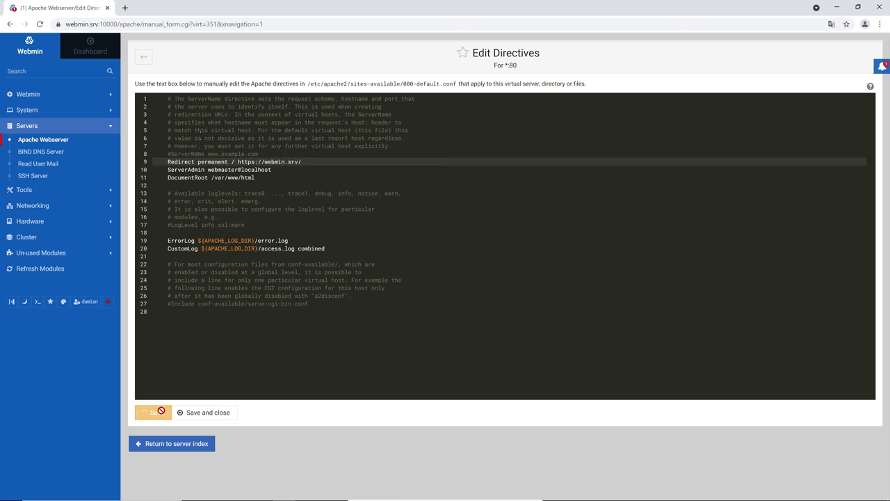
click(188, 413)
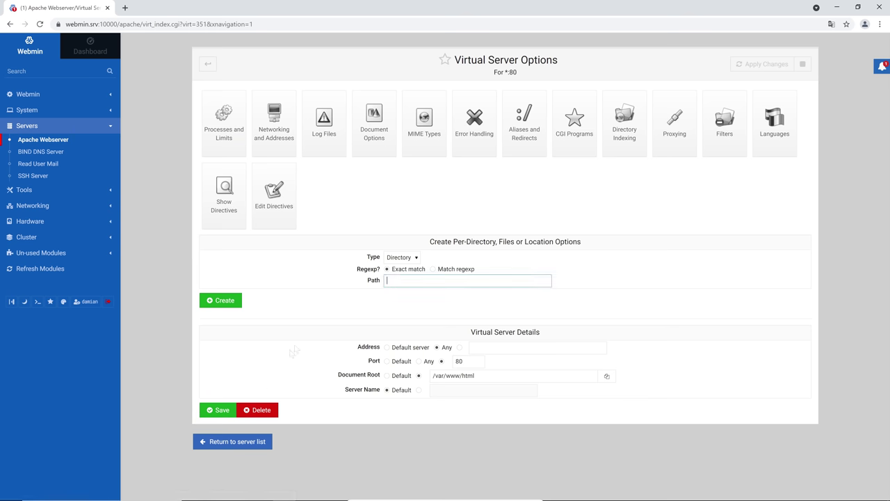